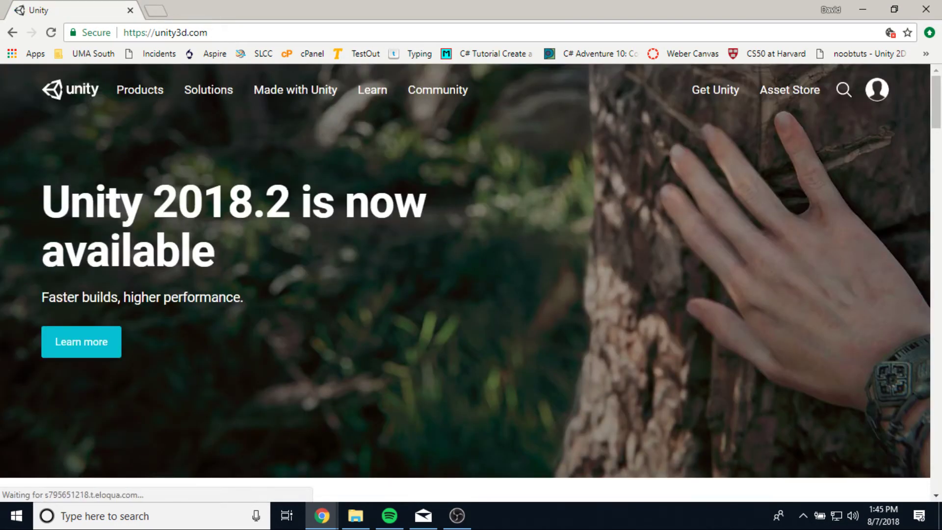
- Look through the featured sections of the Unity homepage, from the 2018.2 announcement down to Performance by default
scroll(526, 280, "down", 5)
scroll(526, 280, "up", 6)
scroll(467, 270, "down", 5)
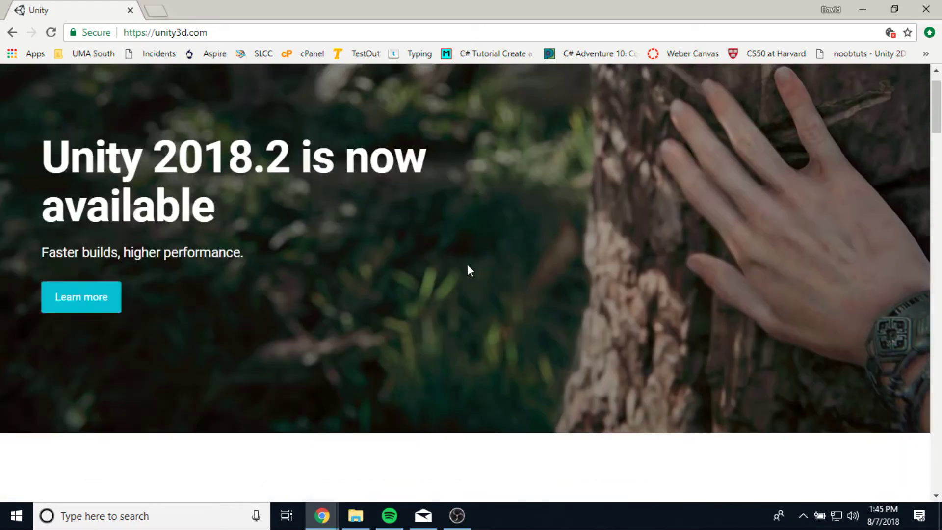
scroll(393, 281, "up", 1)
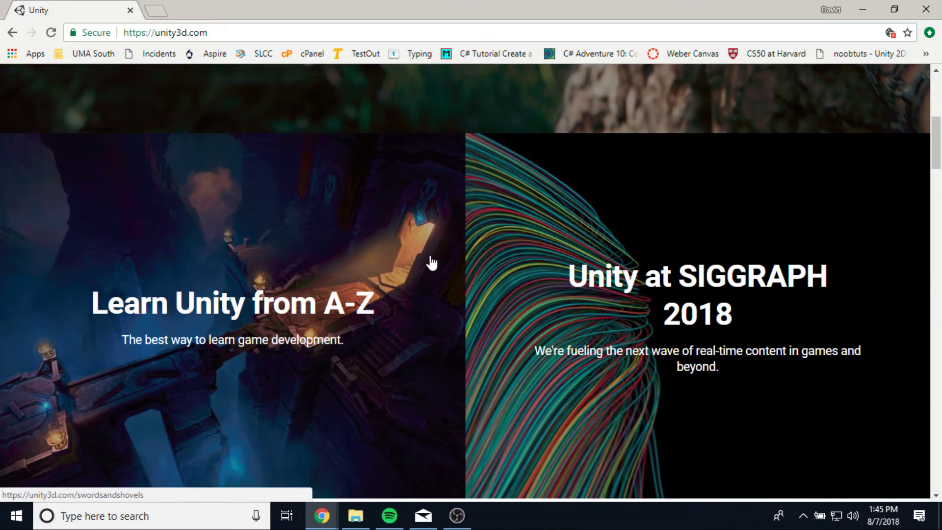
scroll(419, 319, "down", 3)
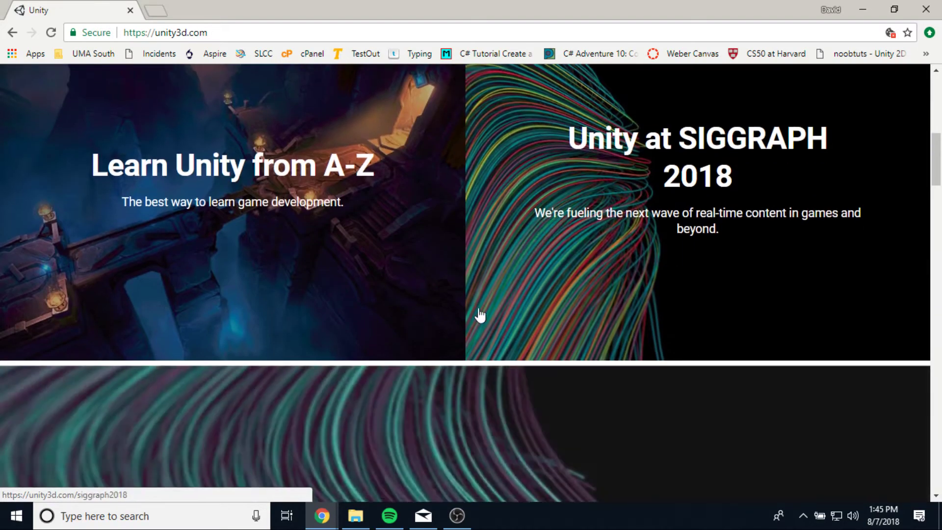
scroll(437, 353, "down", 5)
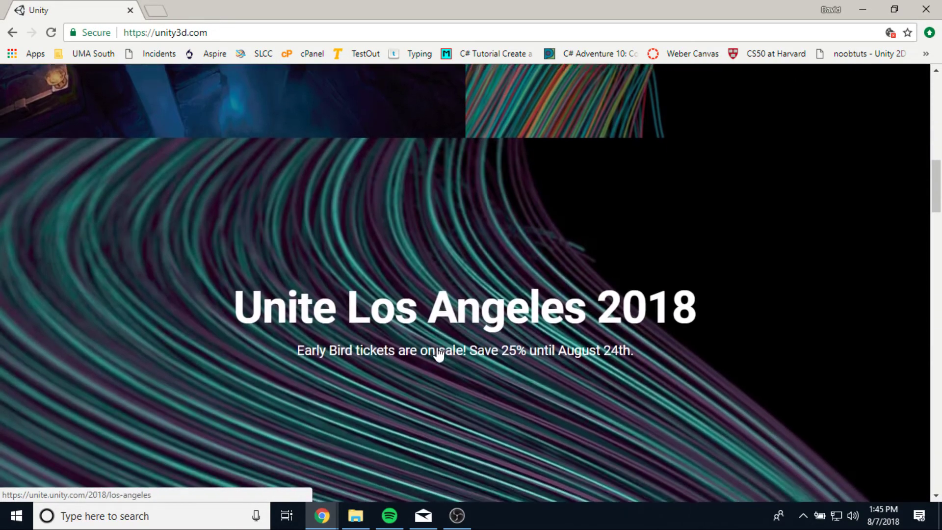
scroll(439, 354, "down", 7)
scroll(439, 357, "up", 6)
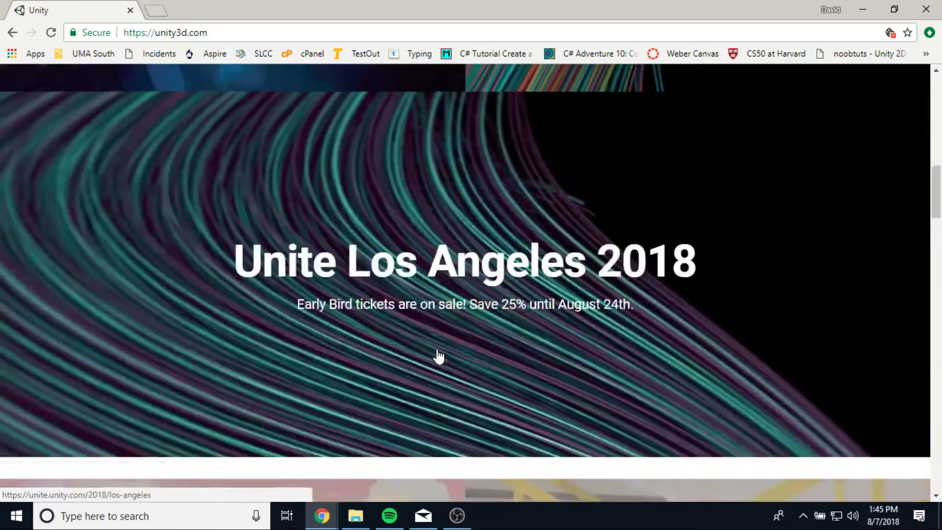
scroll(438, 357, "up", 10)
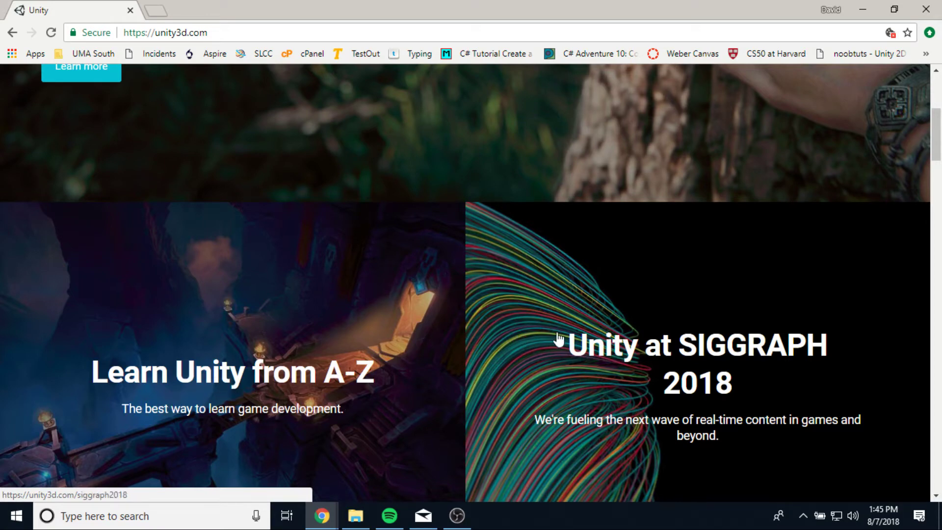
scroll(463, 328, "up", 4)
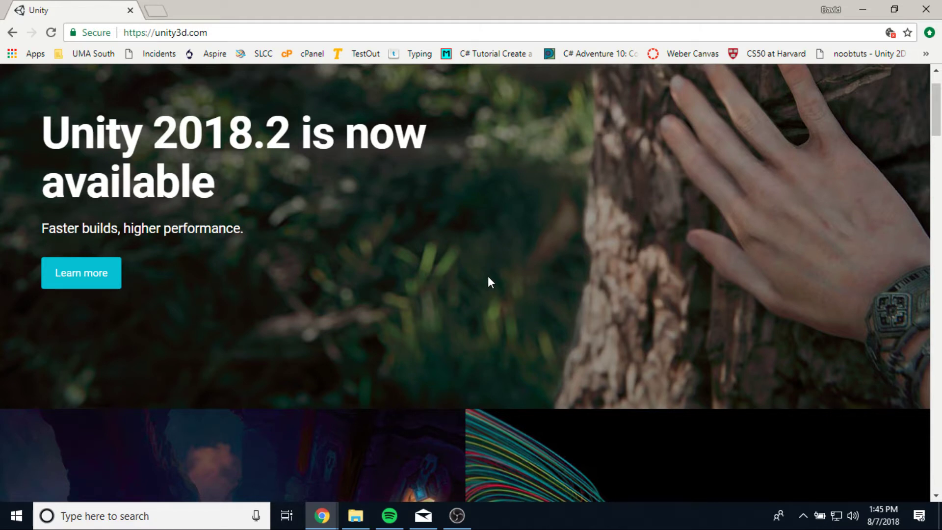
scroll(488, 281, "up", 2)
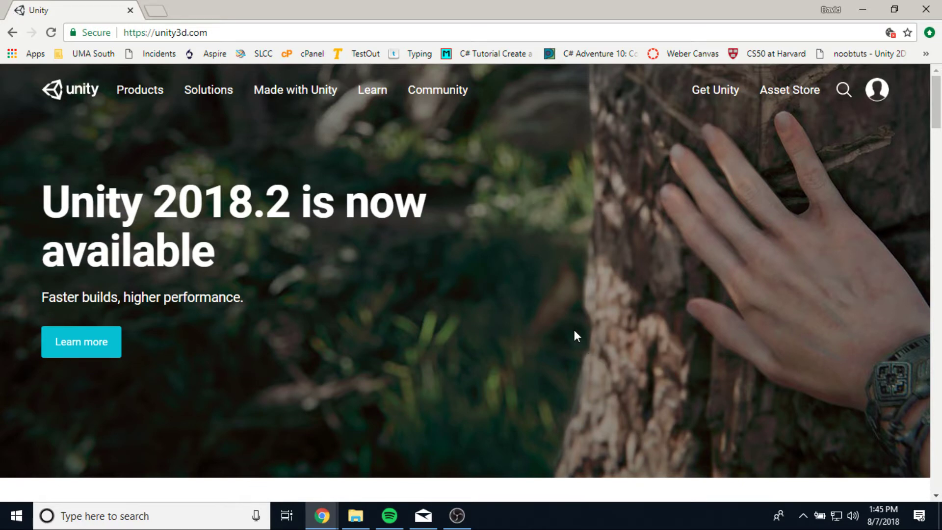
scroll(574, 331, "down", 15)
scroll(575, 334, "down", 4)
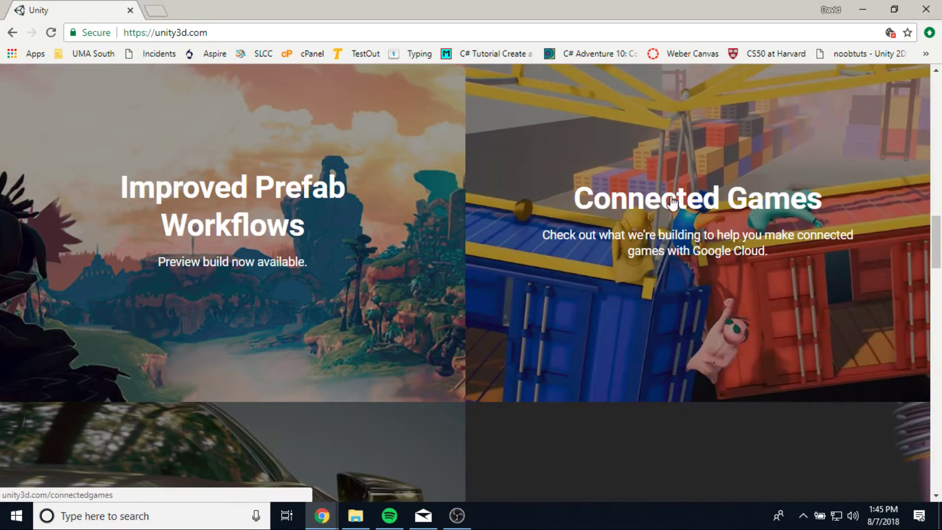
scroll(662, 298, "down", 7)
scroll(664, 301, "up", 7)
scroll(664, 300, "down", 8)
scroll(664, 300, "down", 5)
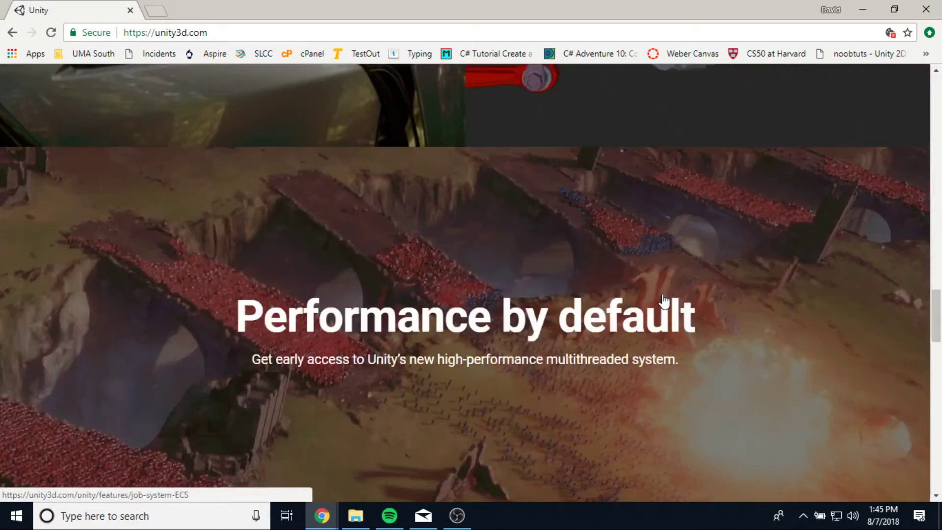
scroll(664, 300, "up", 16)
scroll(664, 299, "up", 12)
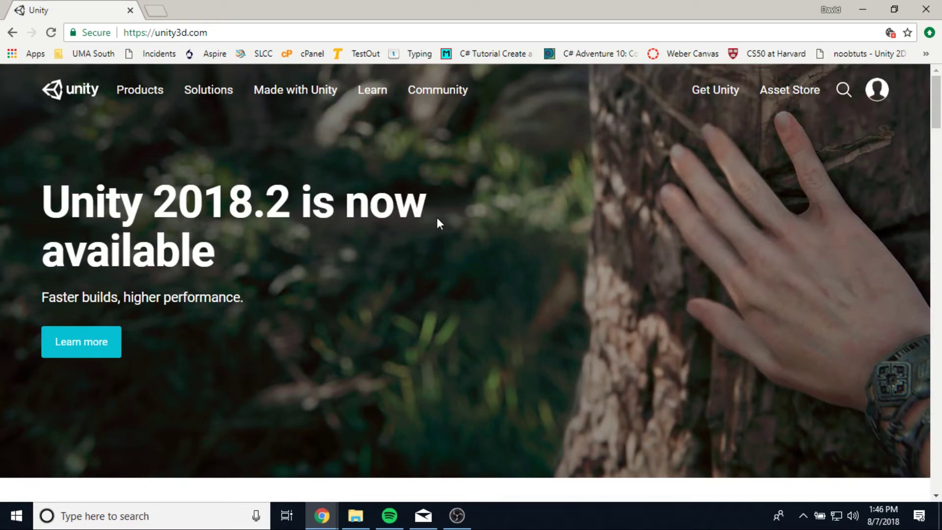
- Go to Unity's Products page and open the details of the free Personal plan
left_click(139, 90)
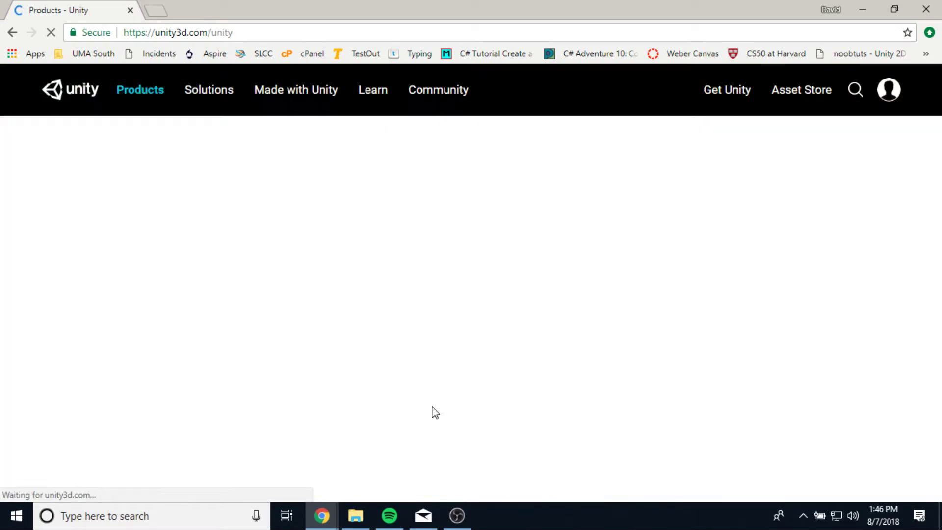
scroll(449, 358, "down", 7)
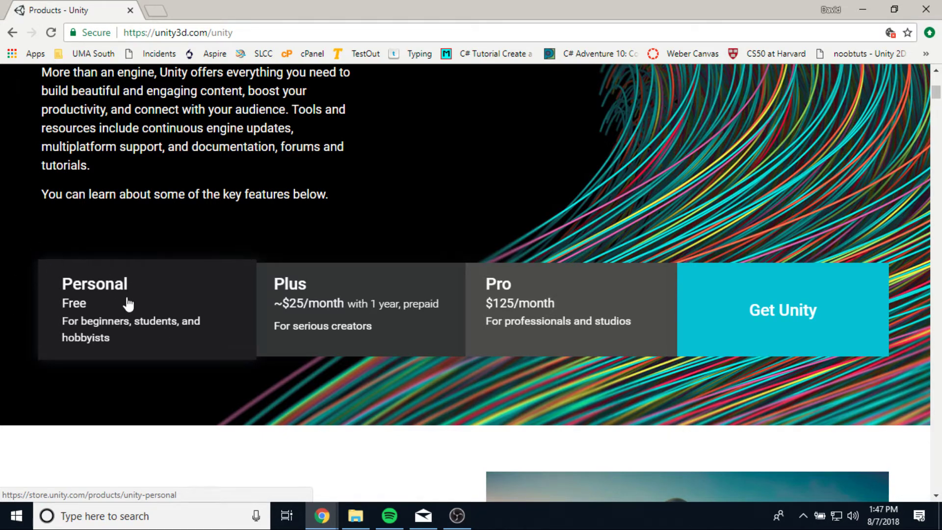
left_click(103, 292)
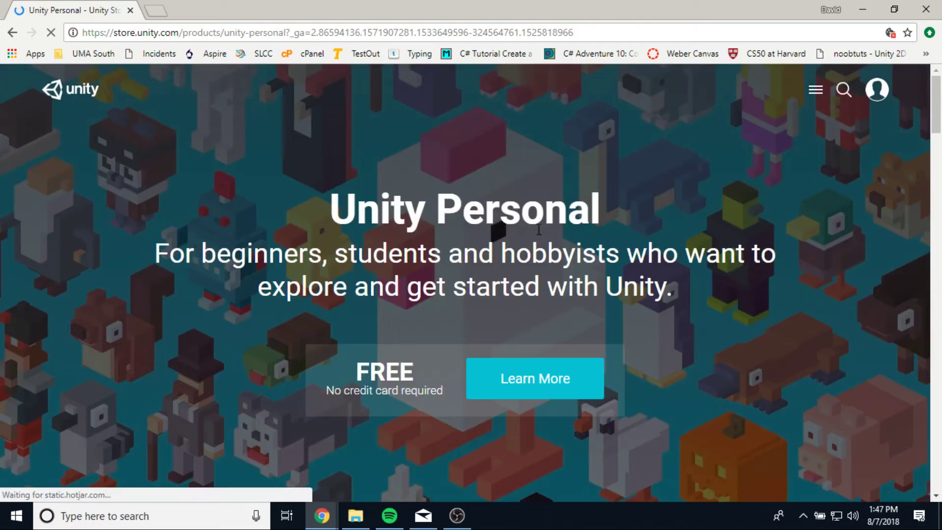
- Examine the Unity Personal page, including its Unity ID account options, learning resources, included features and usage limitations
scroll(698, 383, "down", 10)
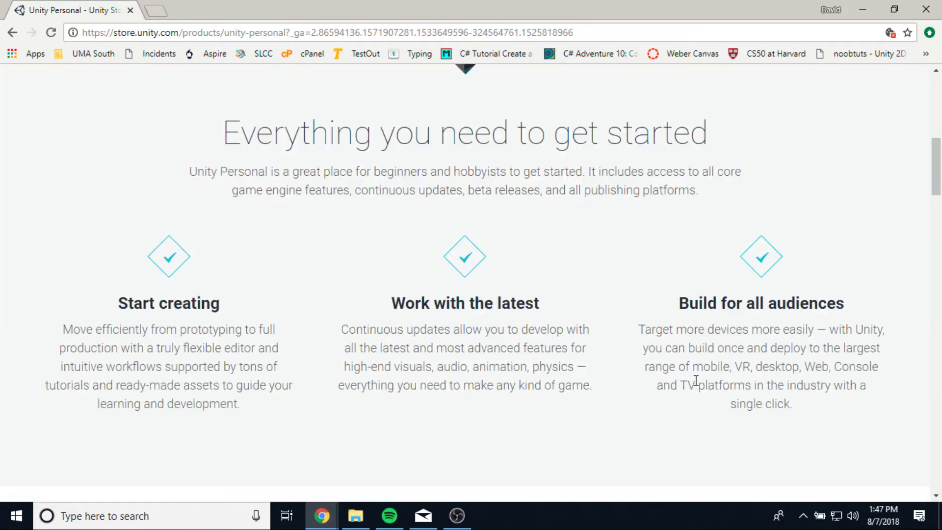
scroll(697, 372, "up", 7)
scroll(697, 371, "up", 3)
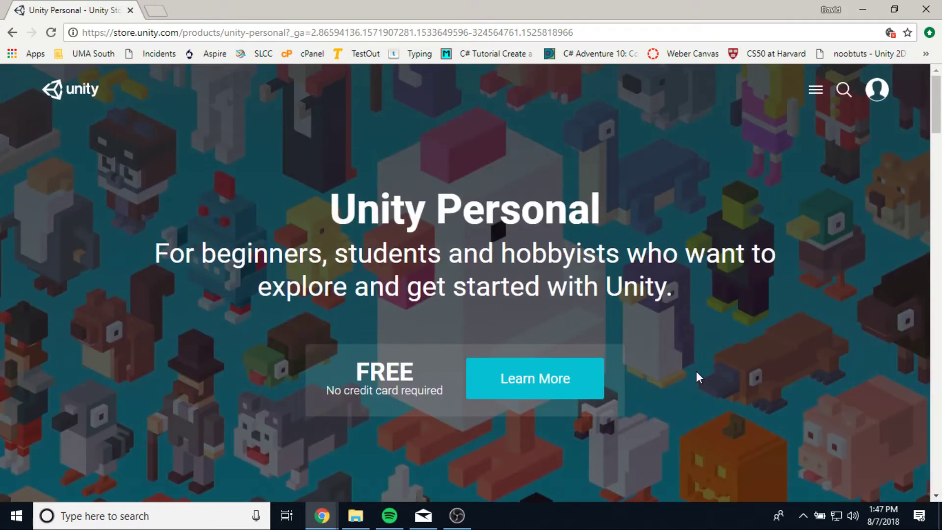
left_click(876, 91)
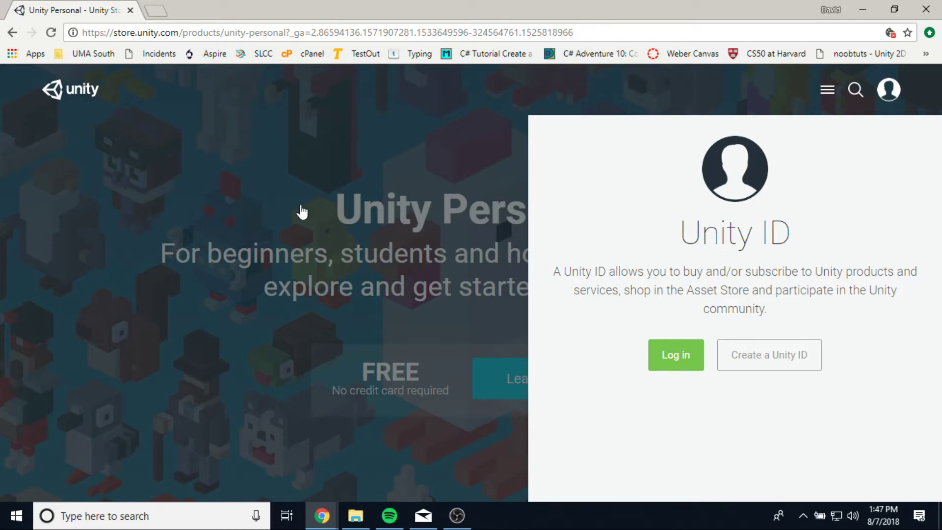
left_click(340, 199)
scroll(742, 325, "down", 15)
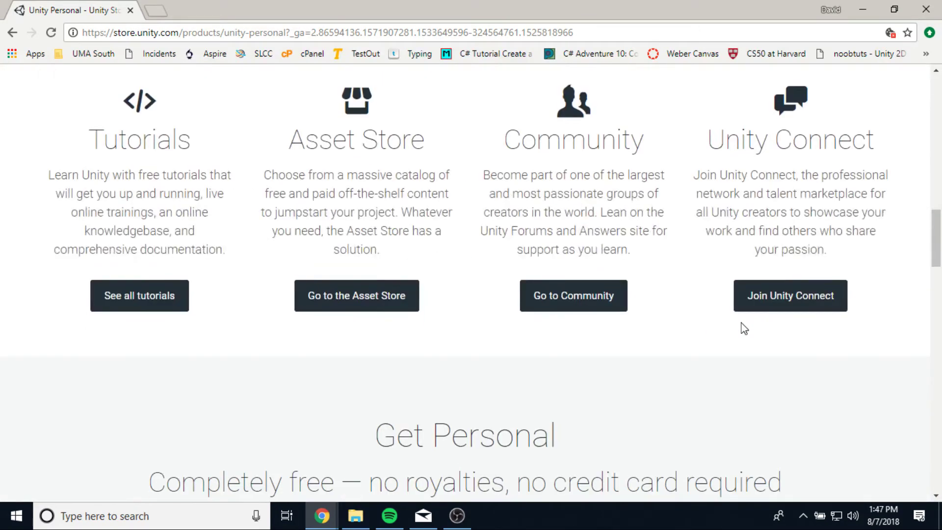
scroll(696, 350, "down", 10)
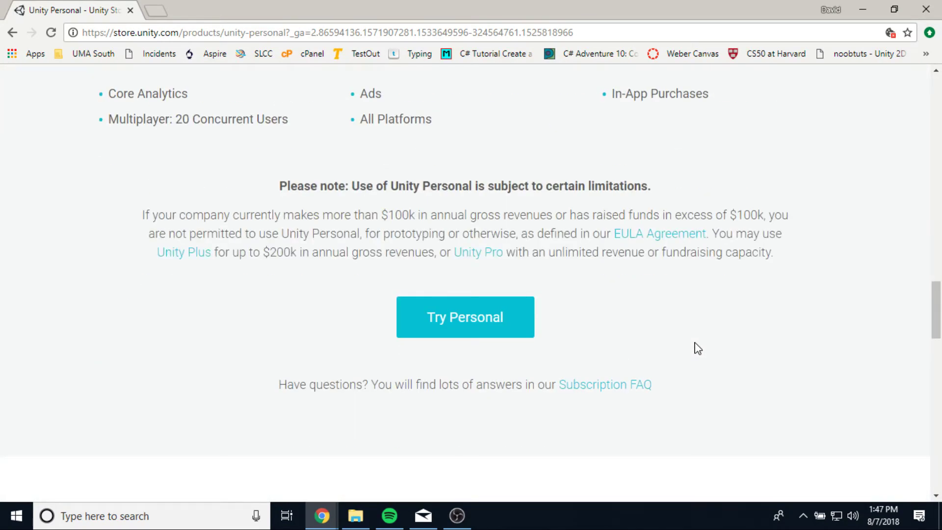
scroll(734, 412, "up", 7)
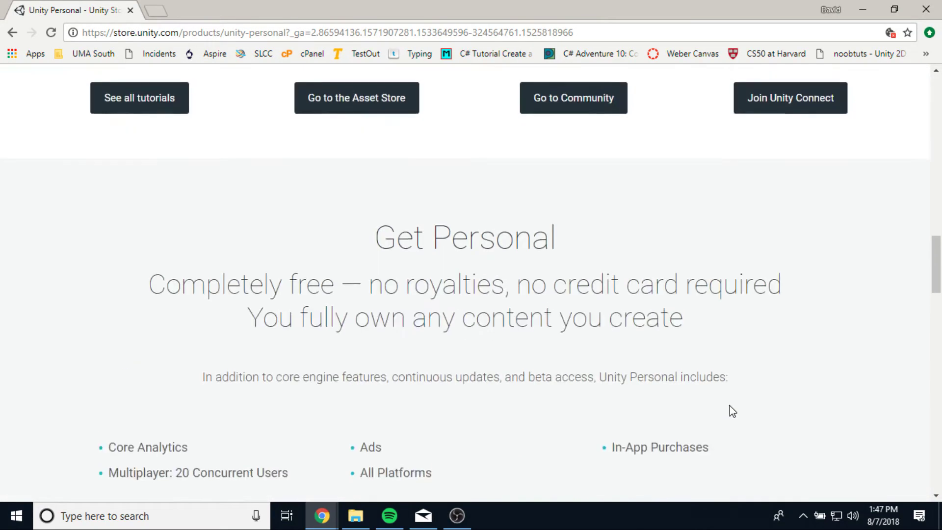
scroll(732, 411, "up", 18)
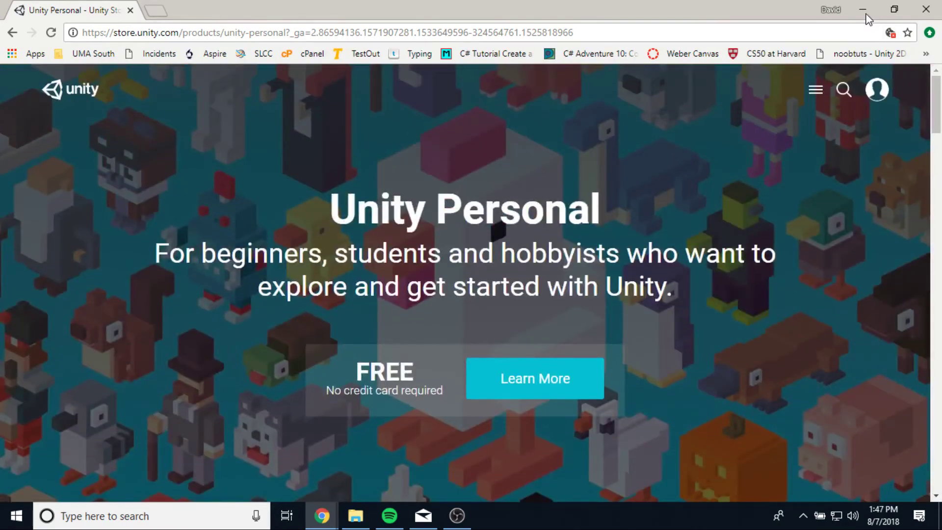
- Minimize the browser, launch the Unity 2017.3.1f1 desktop application and nudge its window slightly
left_click(863, 10)
left_click(181, 516)
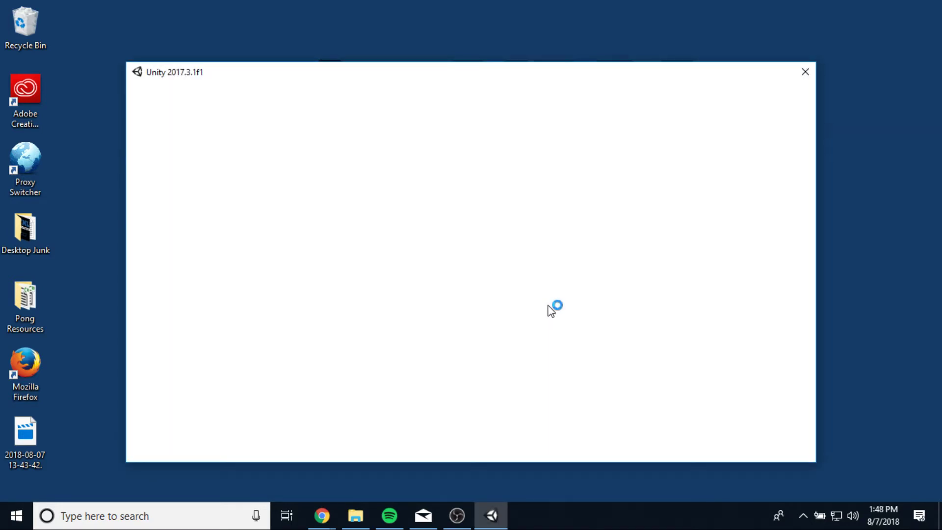
left_click_drag(405, 72, 407, 69)
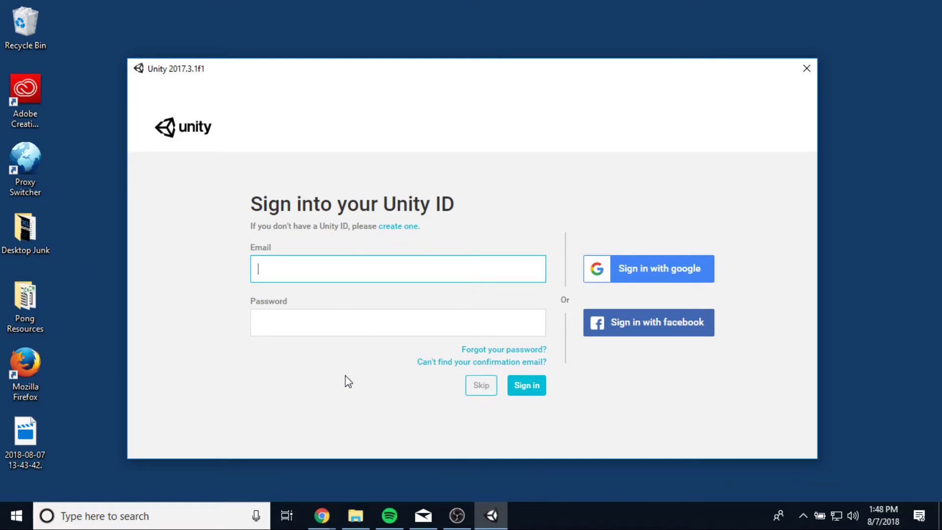
- Sign in to Unity with the listed Google account, entering the account password
left_click(658, 273)
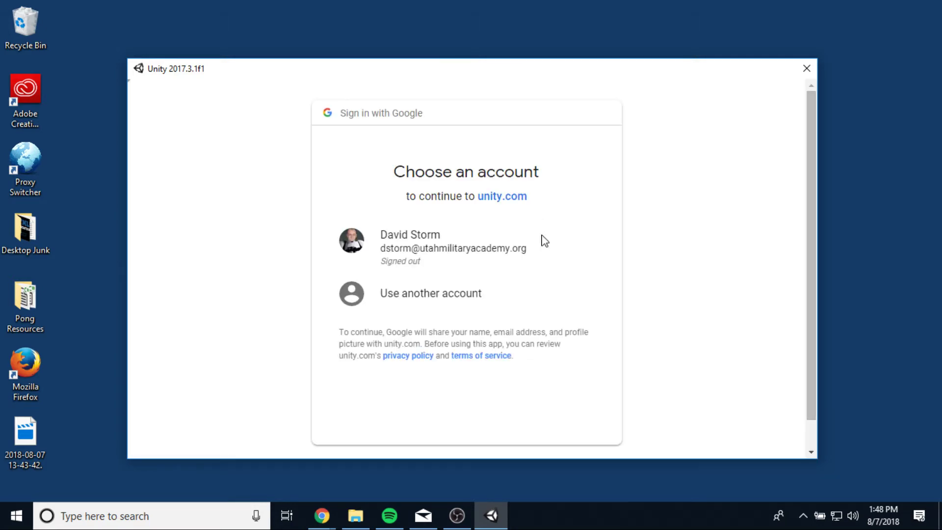
left_click(379, 248)
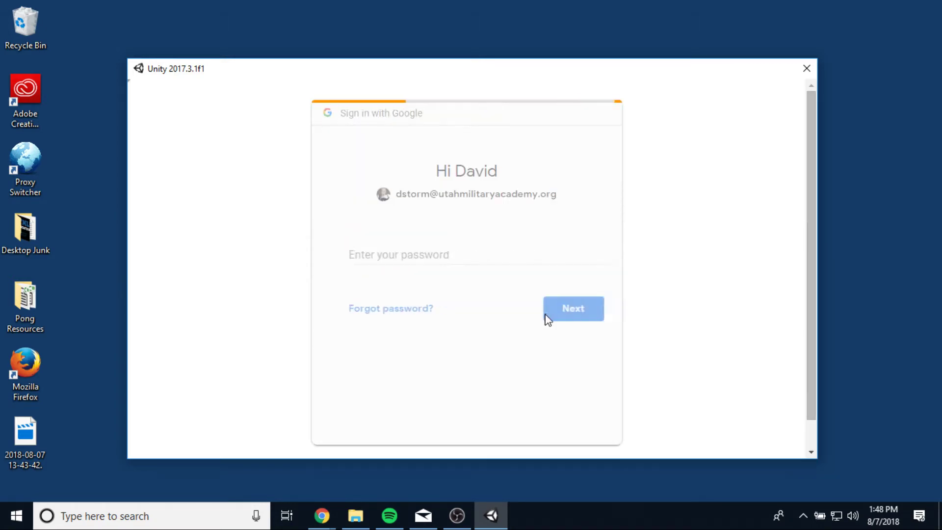
type("*")
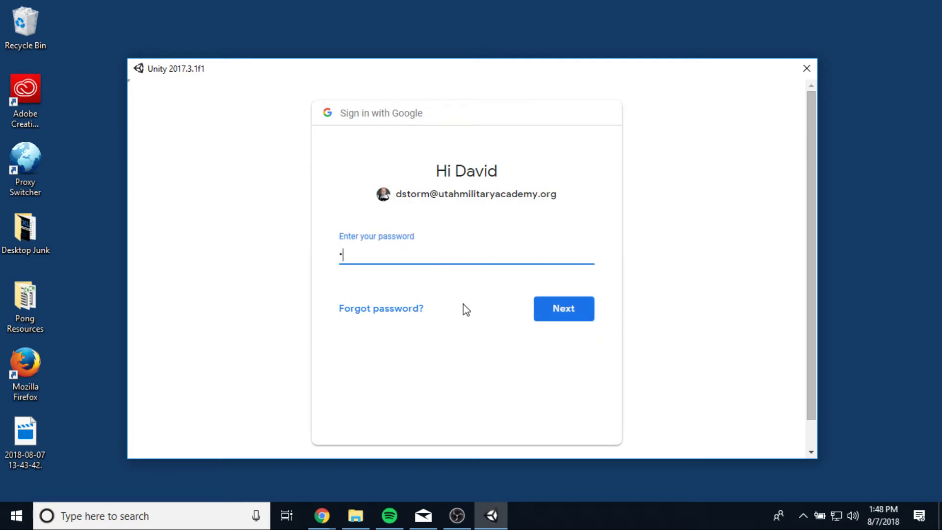
type("*********")
key("Return")
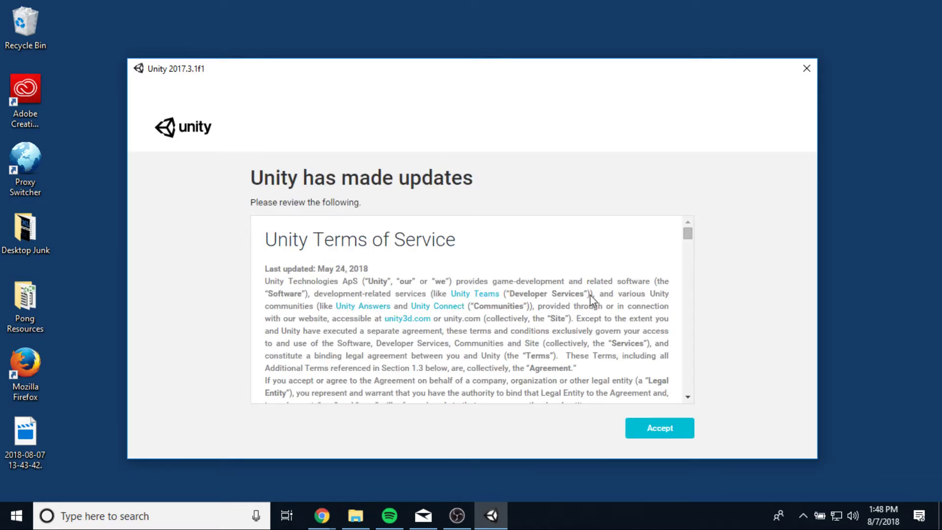
- Skim the updated Unity Terms of Service, then accept both the terms and the Privacy Policy
scroll(591, 293, "down", 15)
scroll(591, 294, "down", 10)
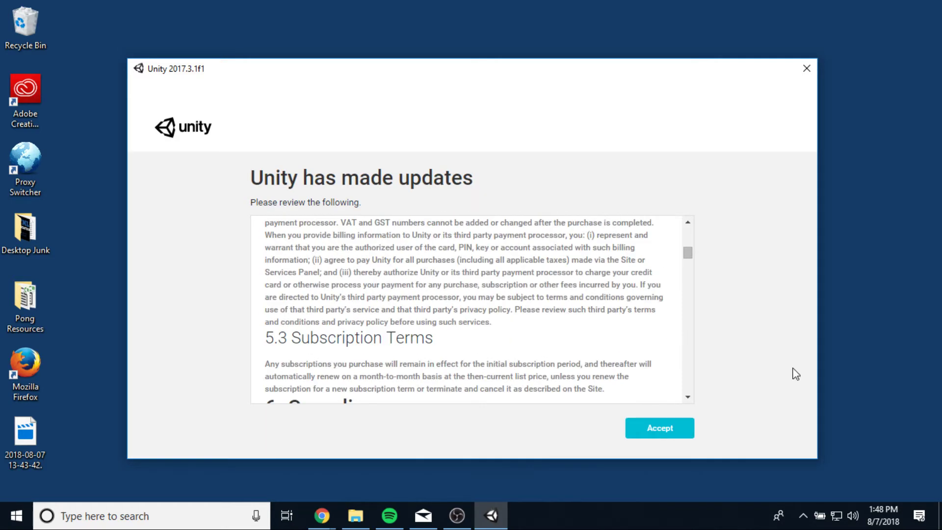
left_click(666, 429)
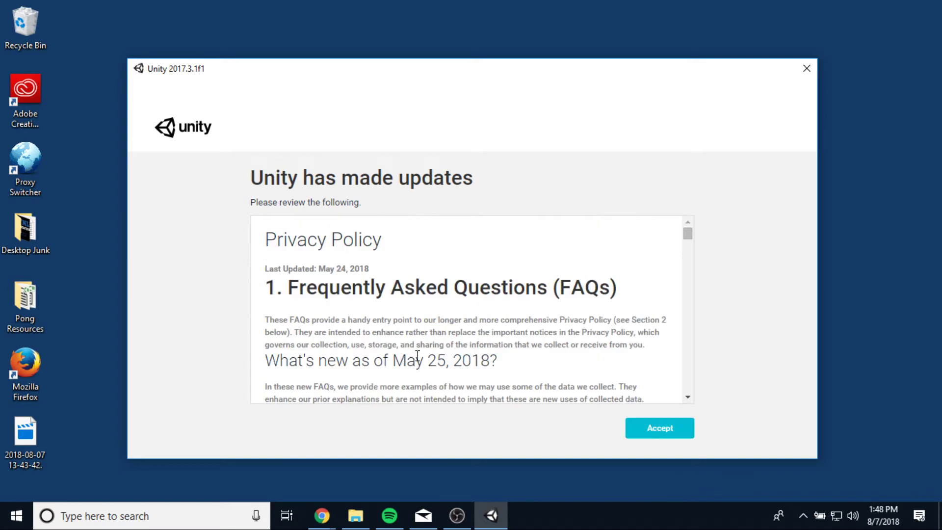
left_click(652, 433)
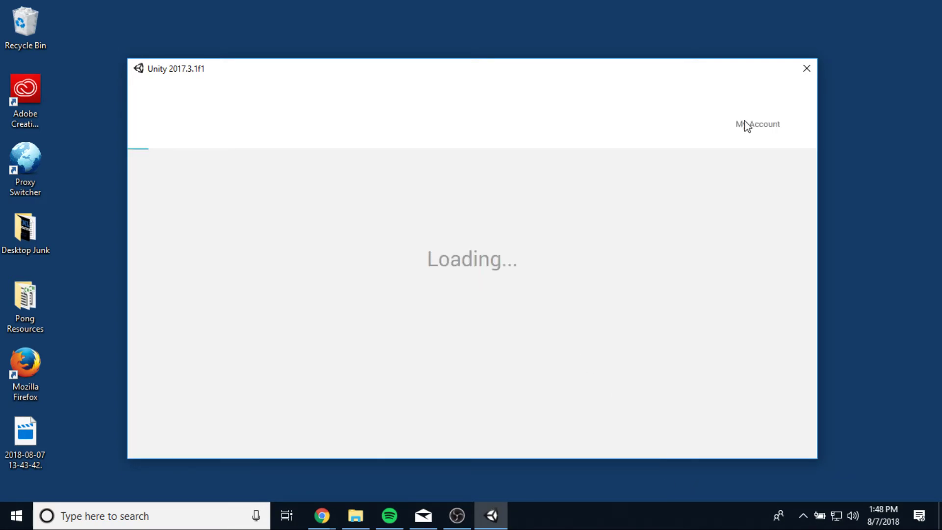
- Review the existing Unity projects stored on disk and those in the cloud
scroll(412, 330, "down", 10)
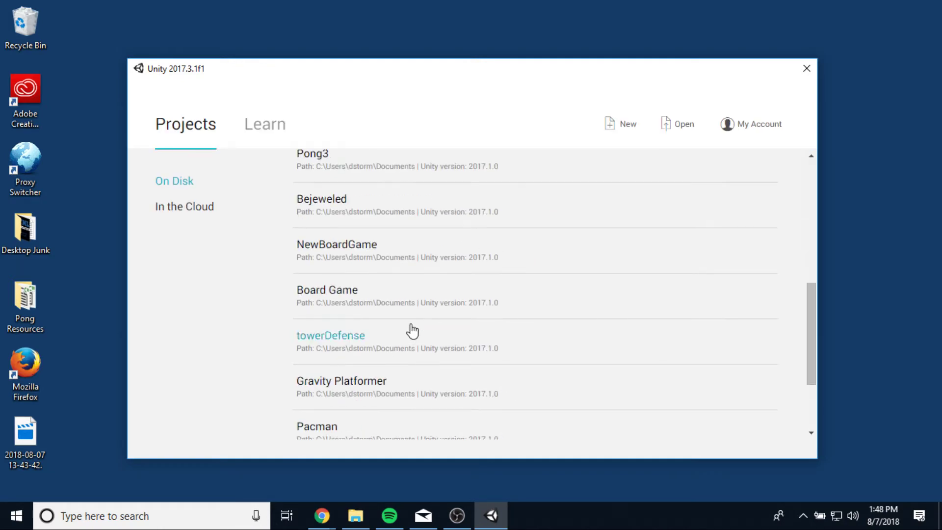
scroll(326, 342, "up", 10)
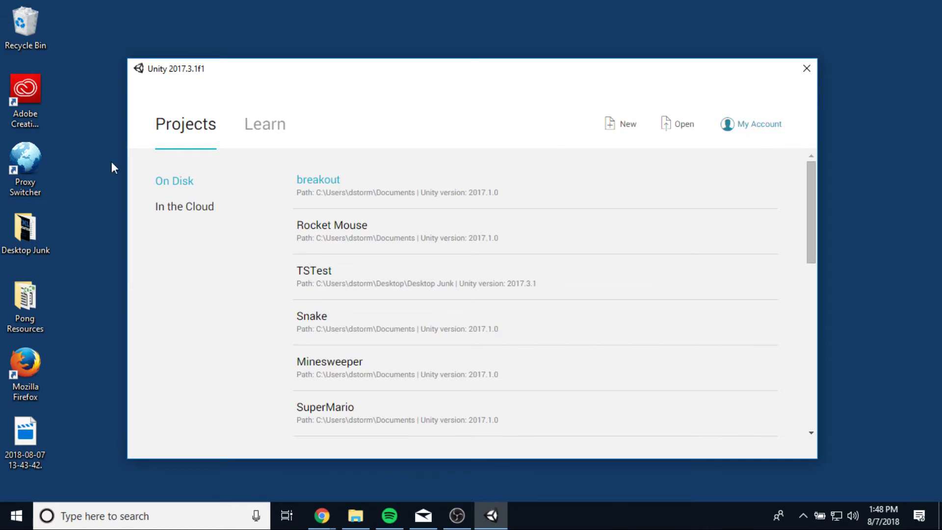
left_click(179, 210)
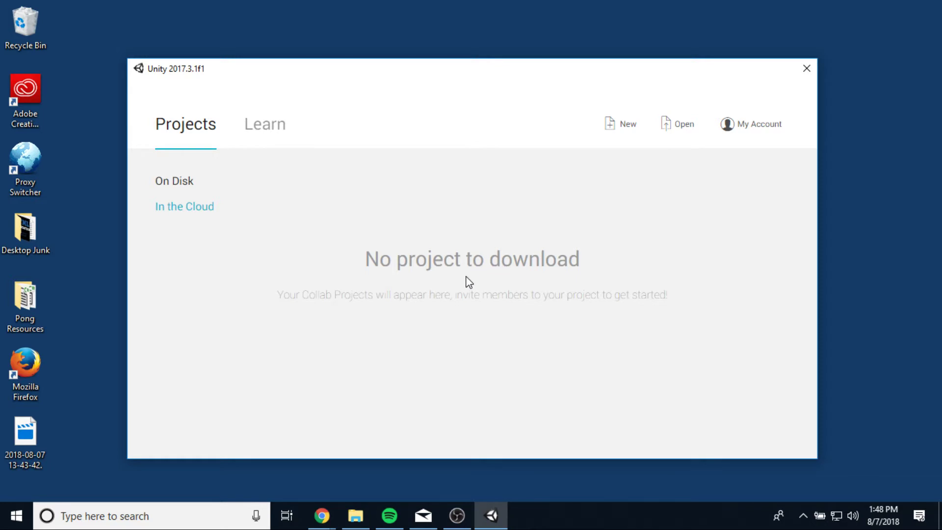
left_click(175, 185)
scroll(443, 269, "down", 10)
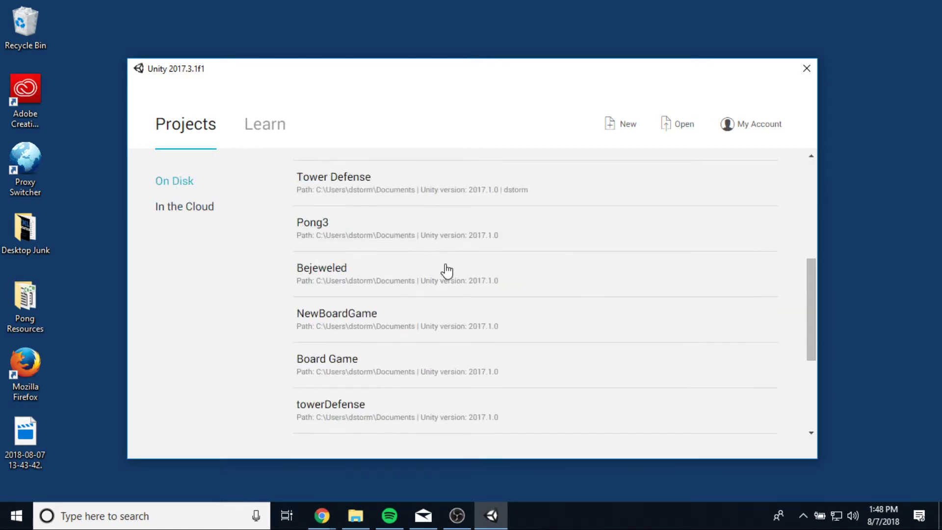
scroll(435, 268, "up", 10)
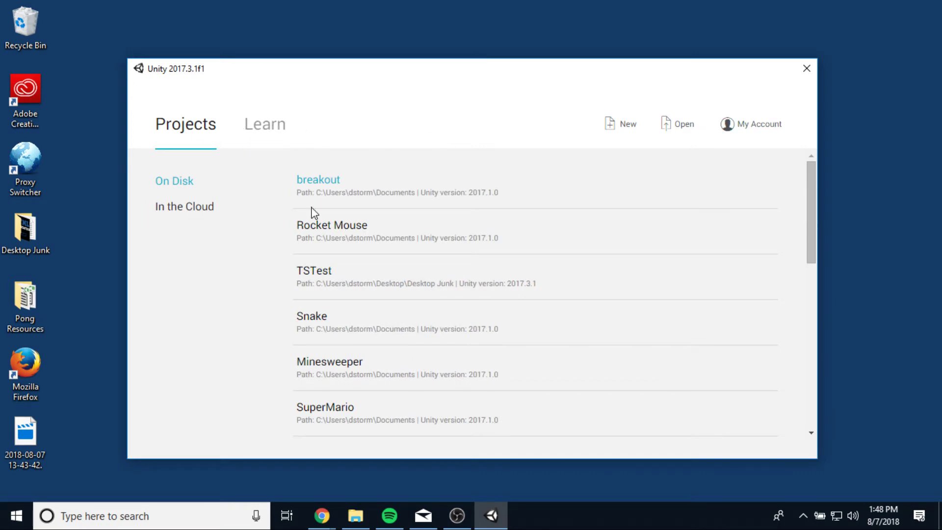
- Glance at the Learn tutorials, then set up a new 2D project named Tutorial
left_click(283, 143)
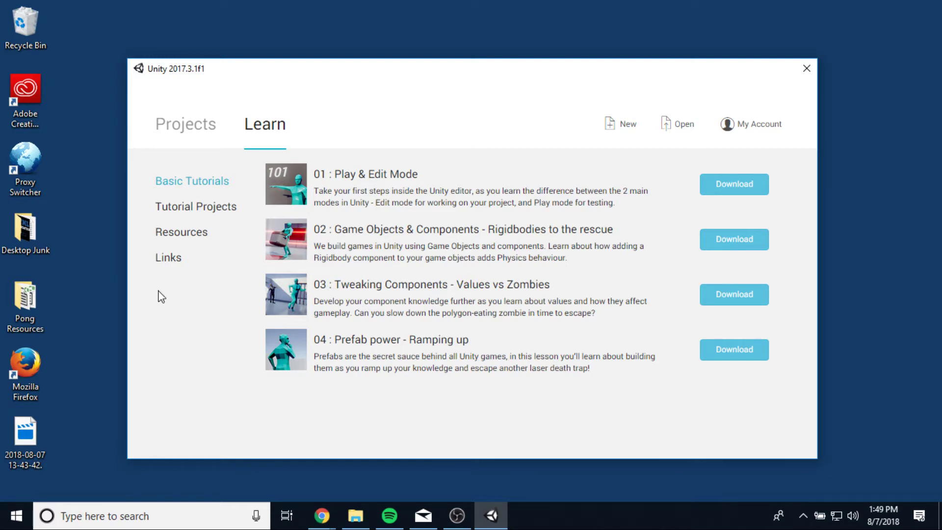
left_click(184, 124)
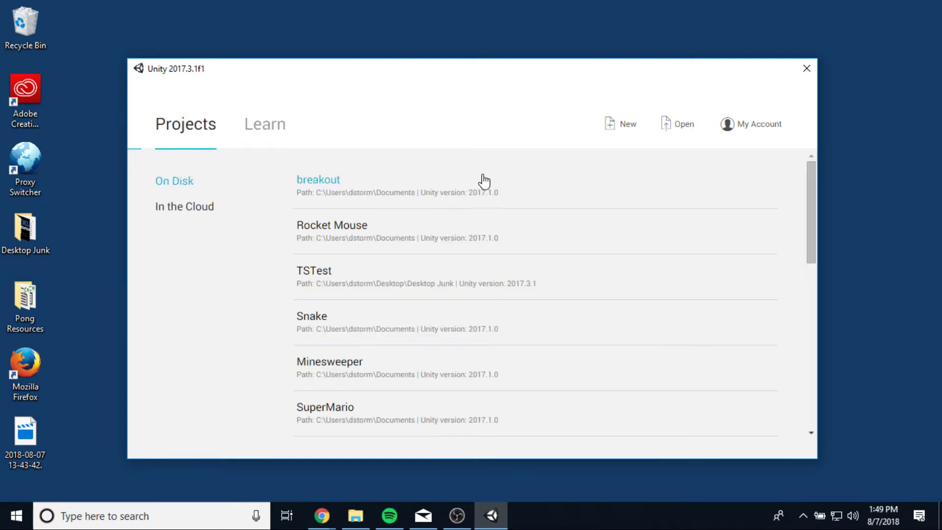
left_click(629, 128)
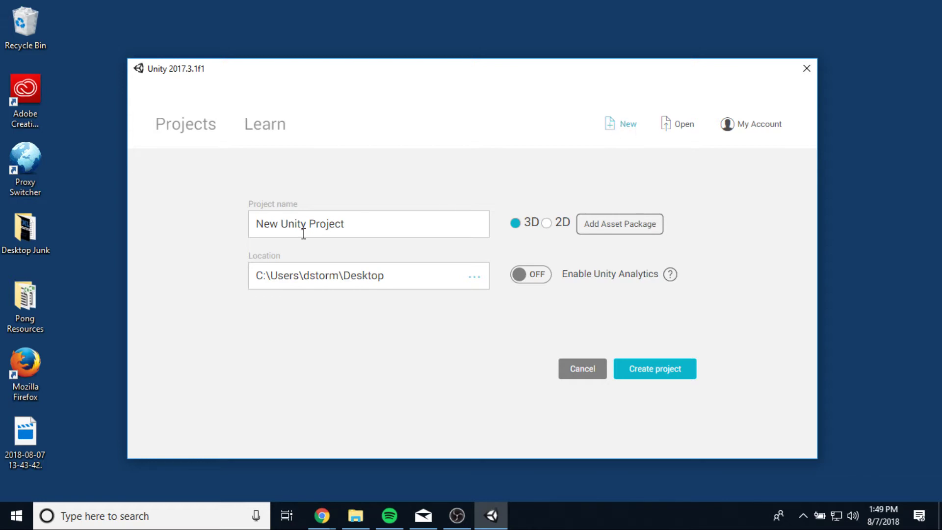
left_click(365, 224)
left_click_drag(365, 224, 175, 223)
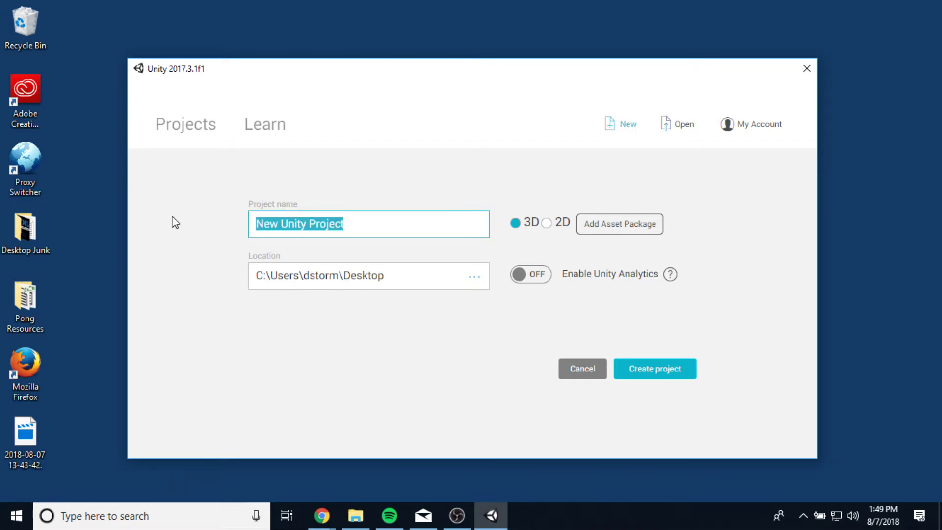
type("Tutorial")
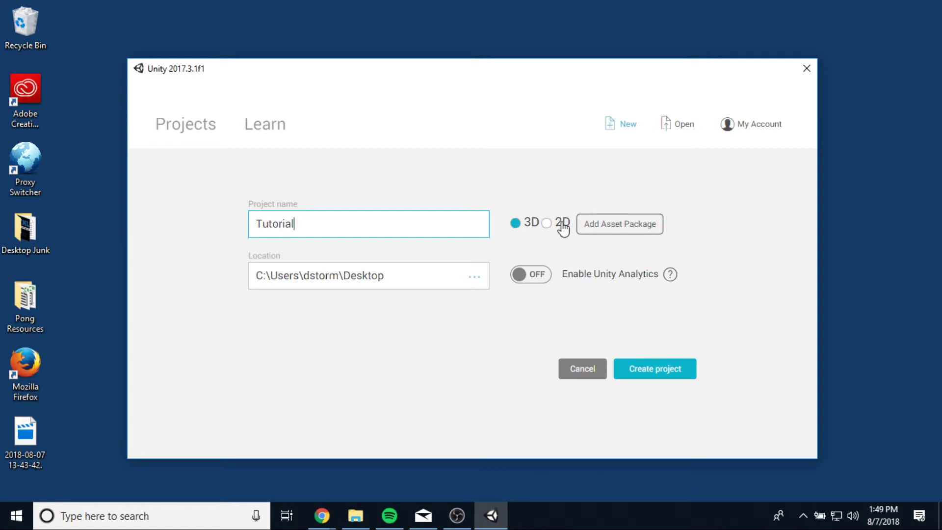
key("alt+Tab")
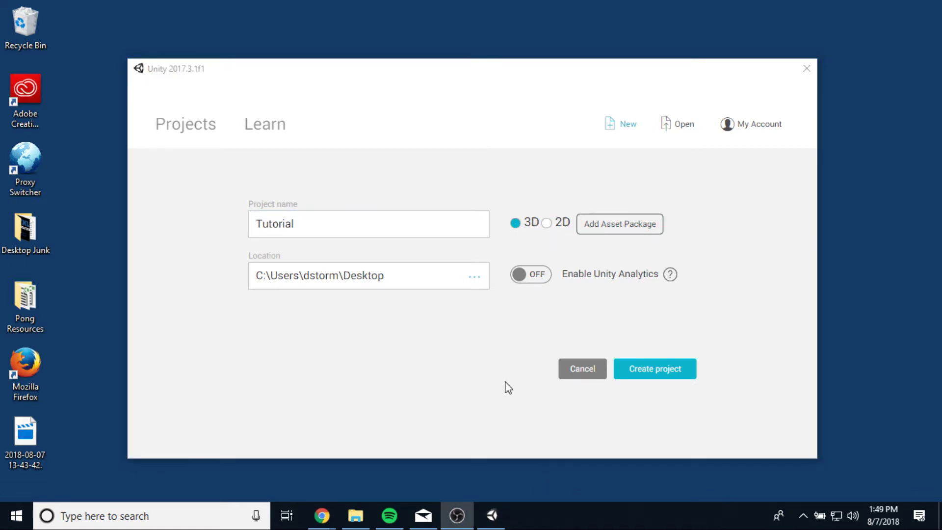
left_click(548, 225)
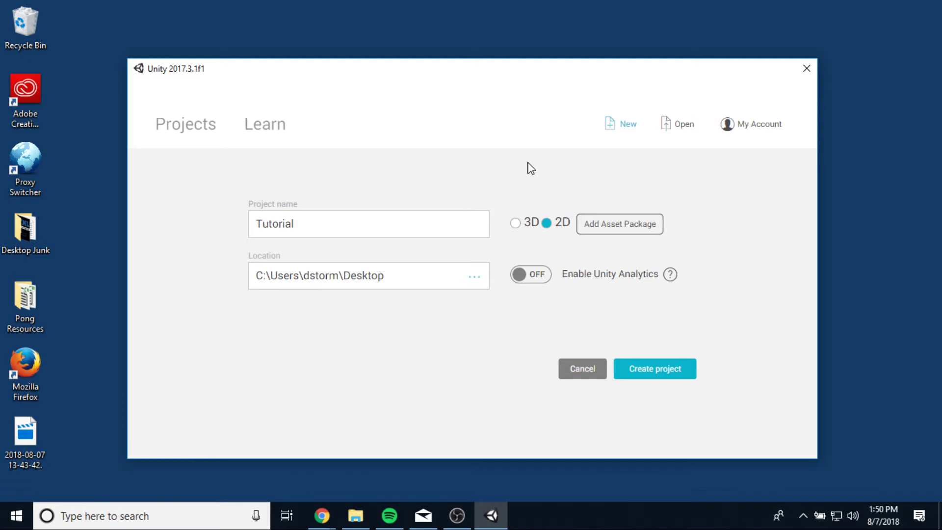
- Look through the asset packages offered for the new project and close the list without adding any
left_click(627, 230)
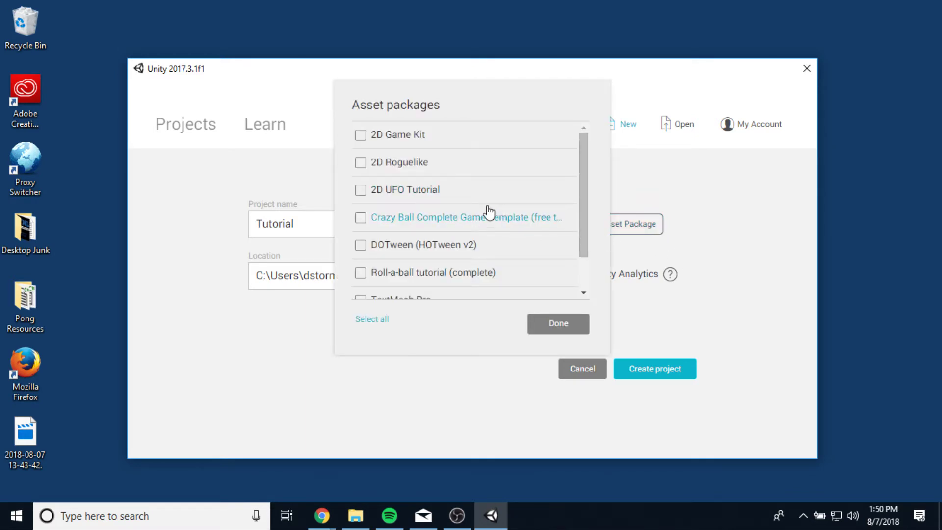
scroll(485, 213, "down", 1)
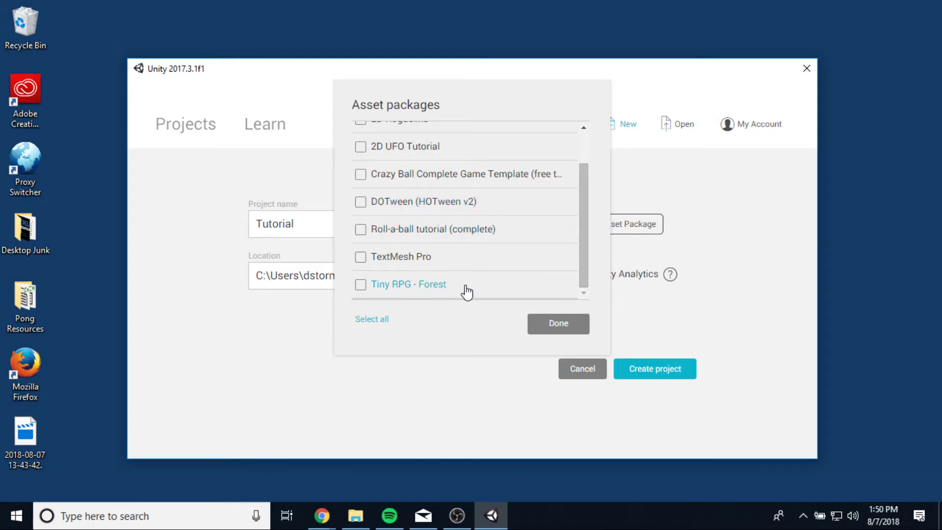
scroll(465, 293, "up", 1)
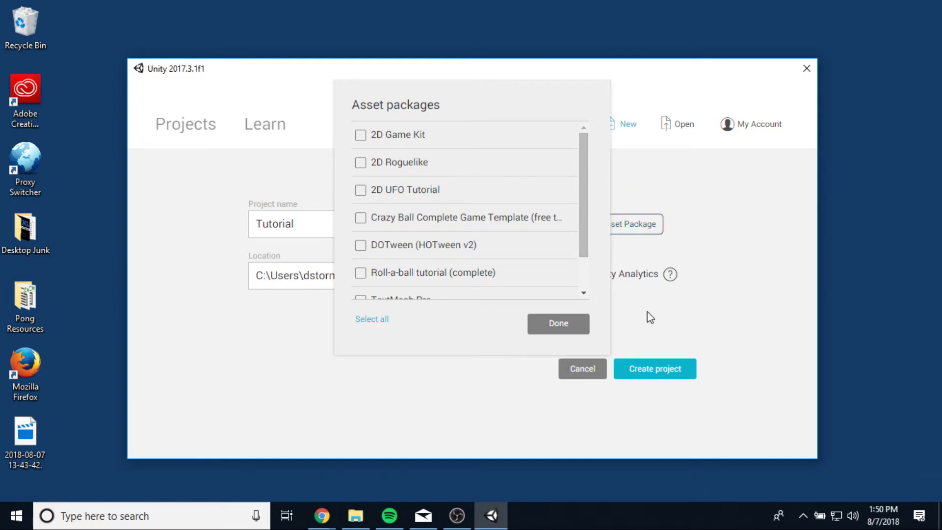
left_click(563, 331)
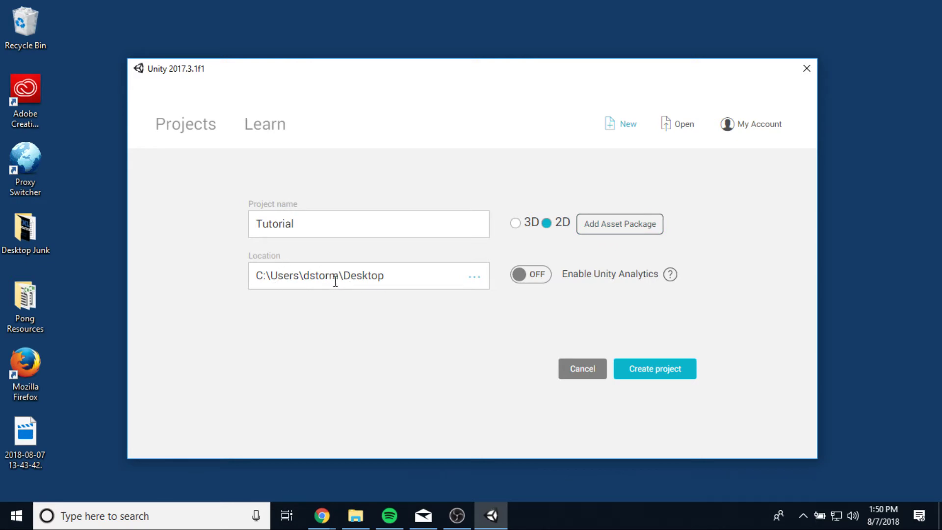
- Create the Tutorial project on the Desktop with Unity Analytics left off, shifting the window to uncover the desktop
left_click_drag(343, 96, 452, 50)
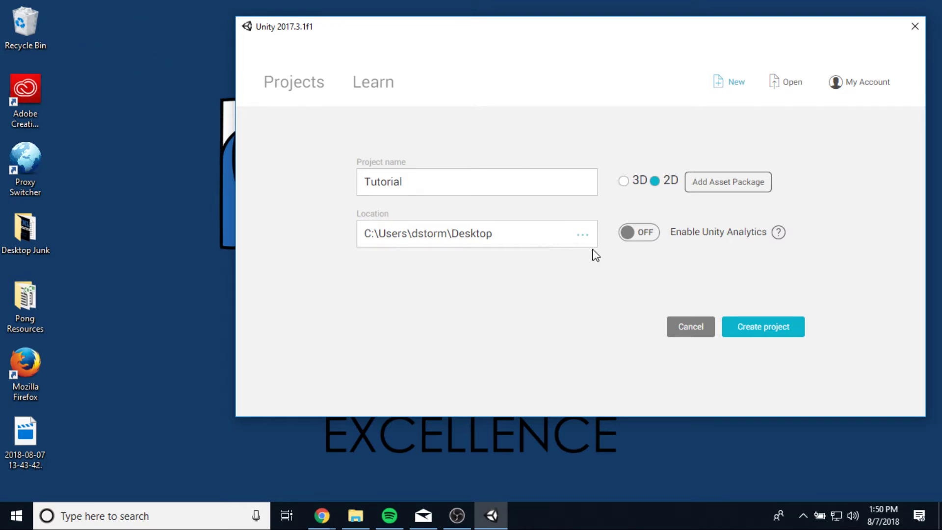
left_click_drag(564, 37, 511, 53)
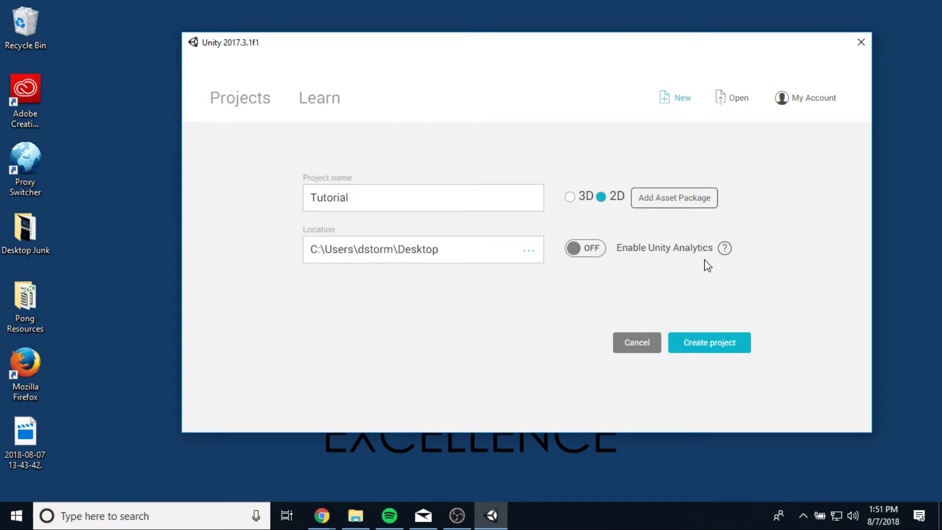
left_click(730, 354)
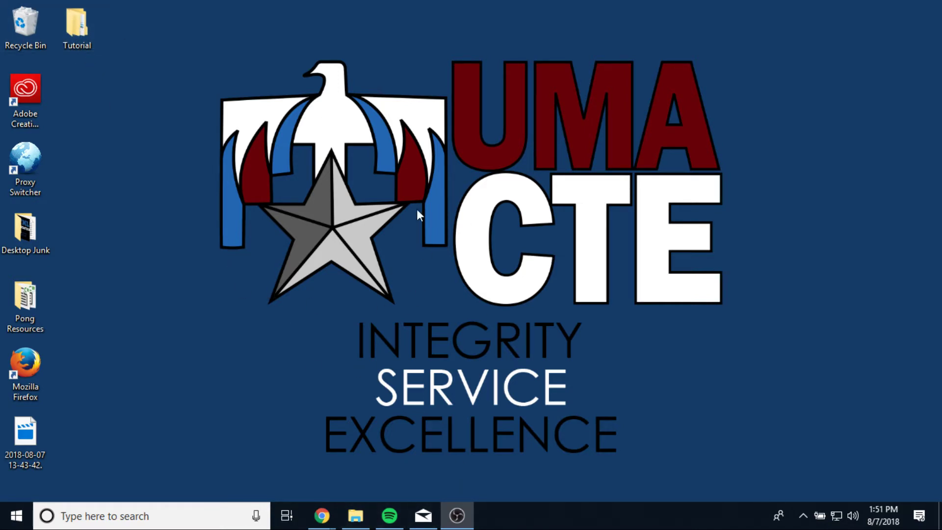
- Open the Tutorial project folder from the desktop in File Explorer and inspect its subfolders, including Assets
left_click(72, 26)
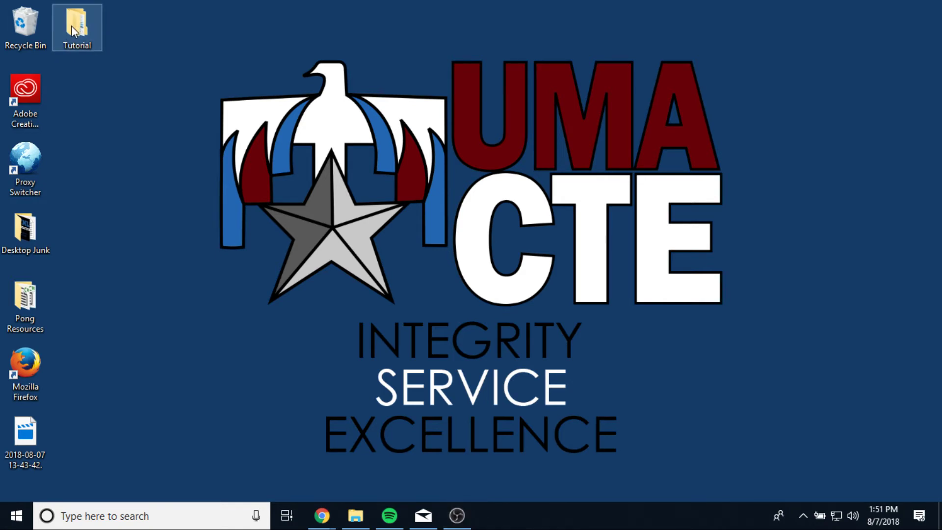
double_click(71, 26)
mouse_move(297, 26)
left_mouse_down()
mouse_move(288, 27)
mouse_move(300, 27)
left_mouse_up()
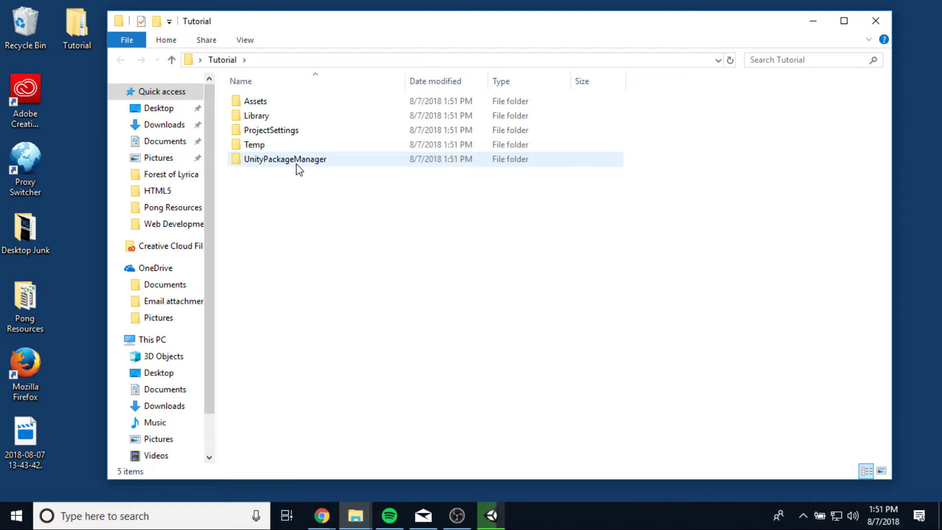
key("a")
key("Return")
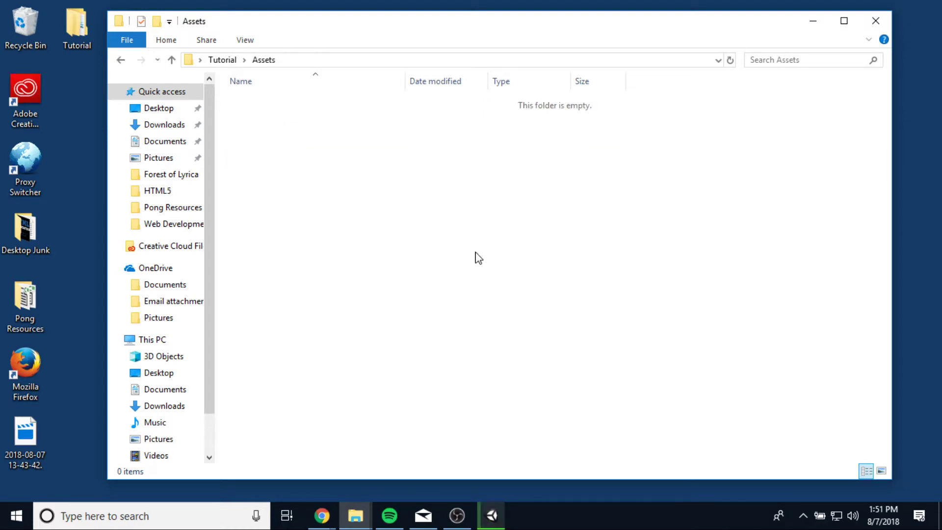
left_click_drag(334, 24, 367, 27)
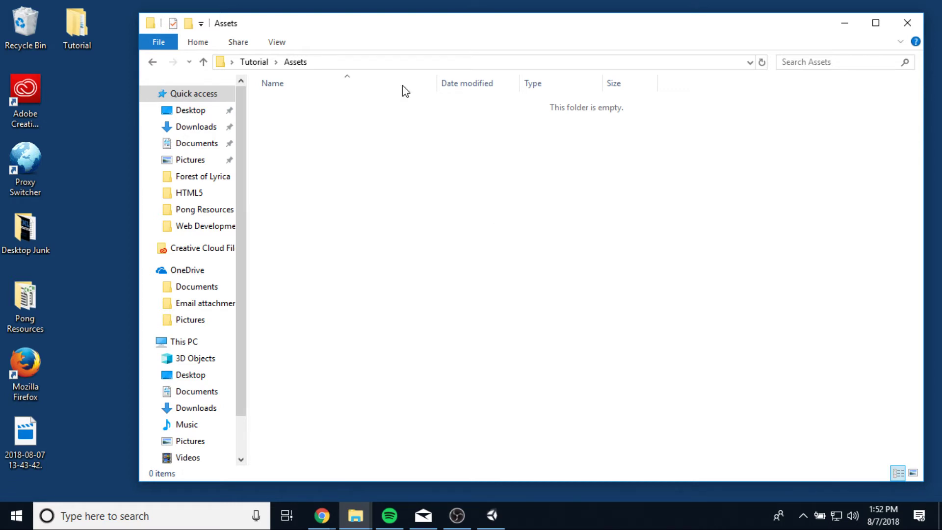
left_click_drag(415, 23, 415, 24)
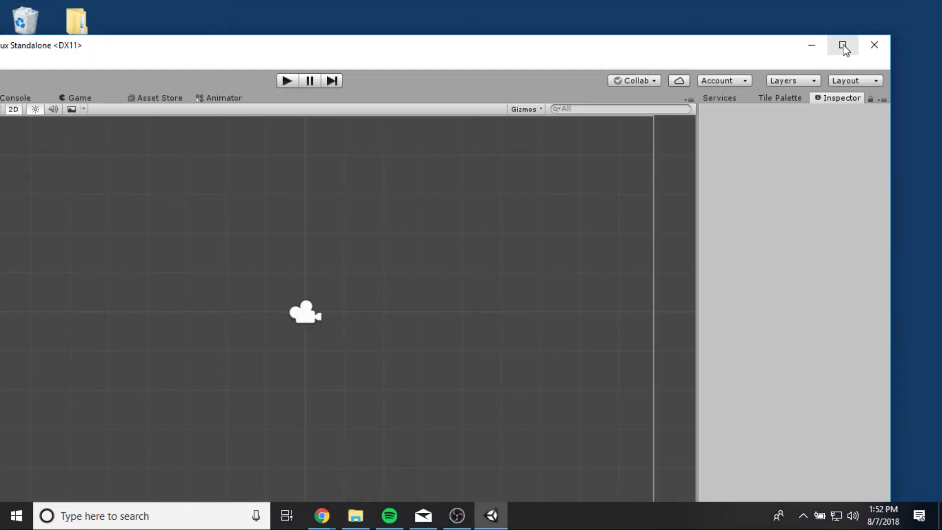
- Maximize the Unity editor window and fit the whole camera frame in the Scene view
left_click(842, 45)
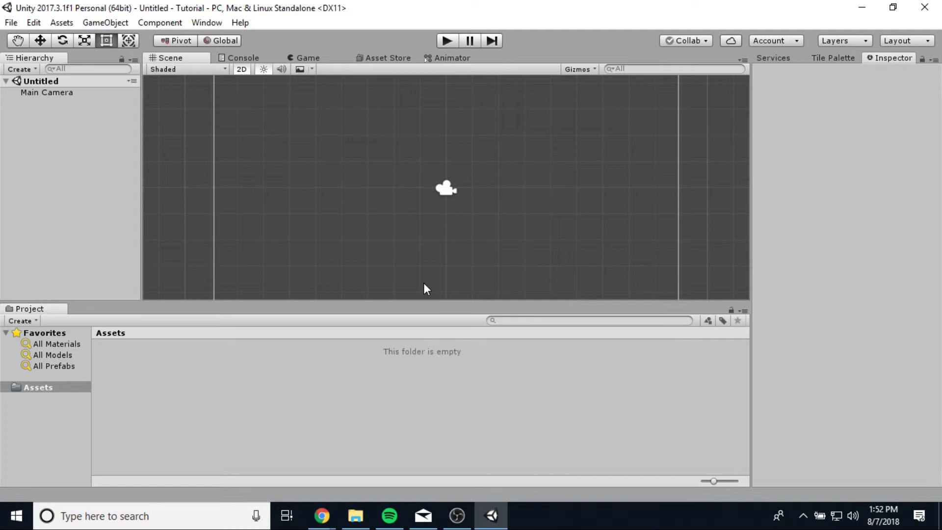
scroll(423, 262, "down", 3)
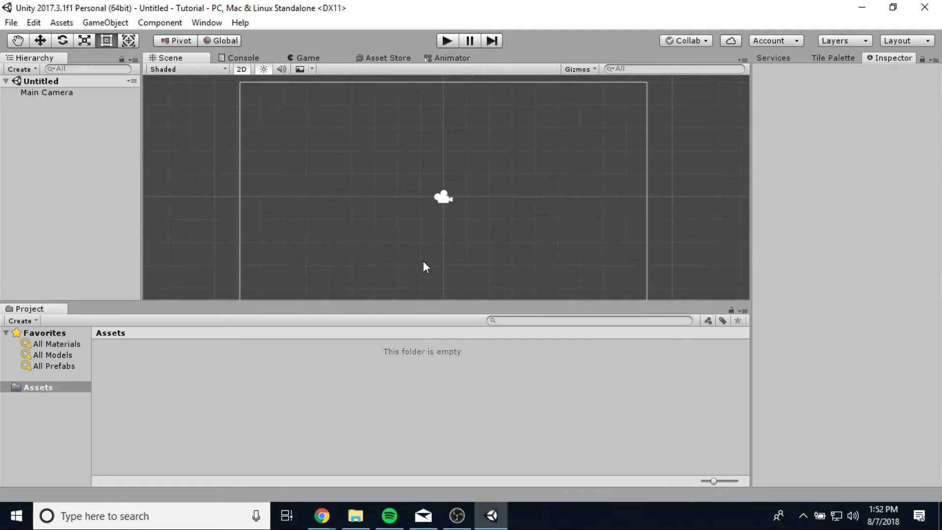
mouse_move(494, 226)
middle_mouse_down()
mouse_move(465, 231)
mouse_move(484, 236)
mouse_move(485, 221)
middle_mouse_up()
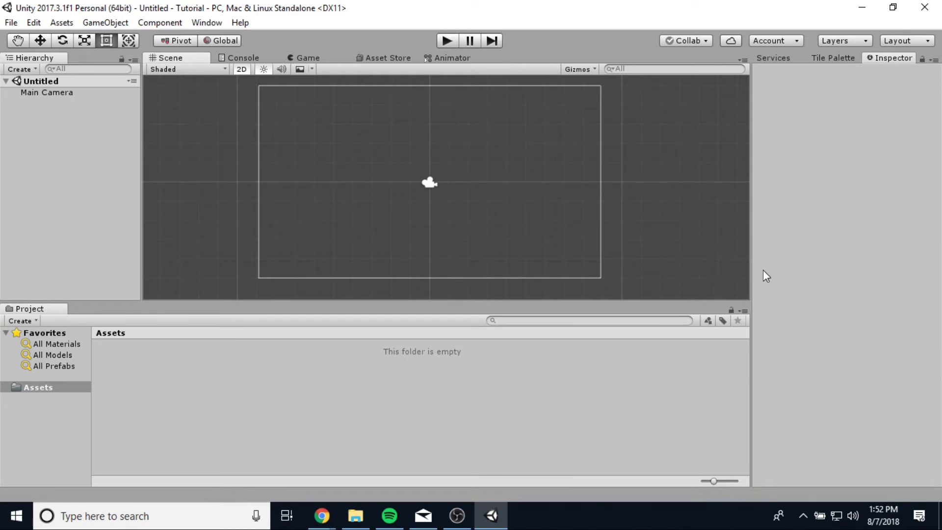
- Try resizing the panels and docking the Hierarchy as a full-height column, then preview the 2 by 3 and 4 Split layouts
left_click_drag(751, 272, 846, 252)
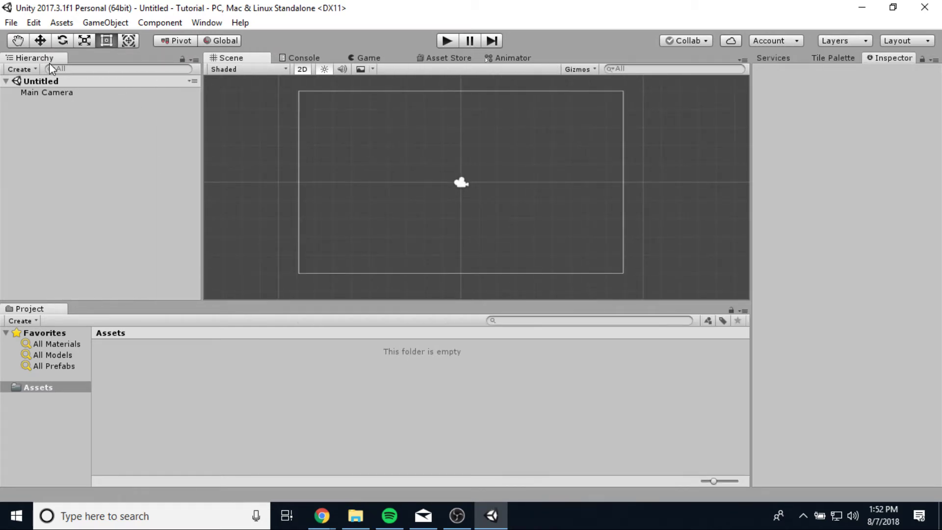
left_click_drag(49, 63, 2, 155)
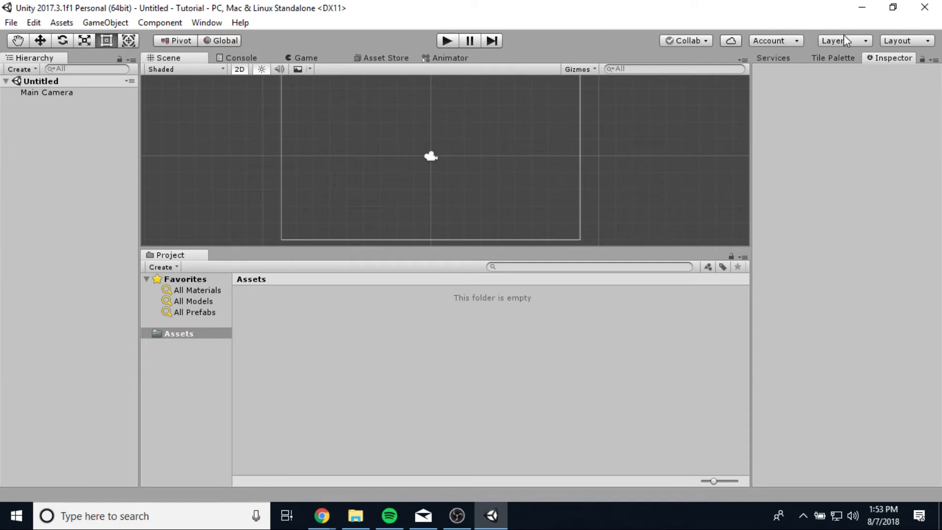
left_click(907, 42)
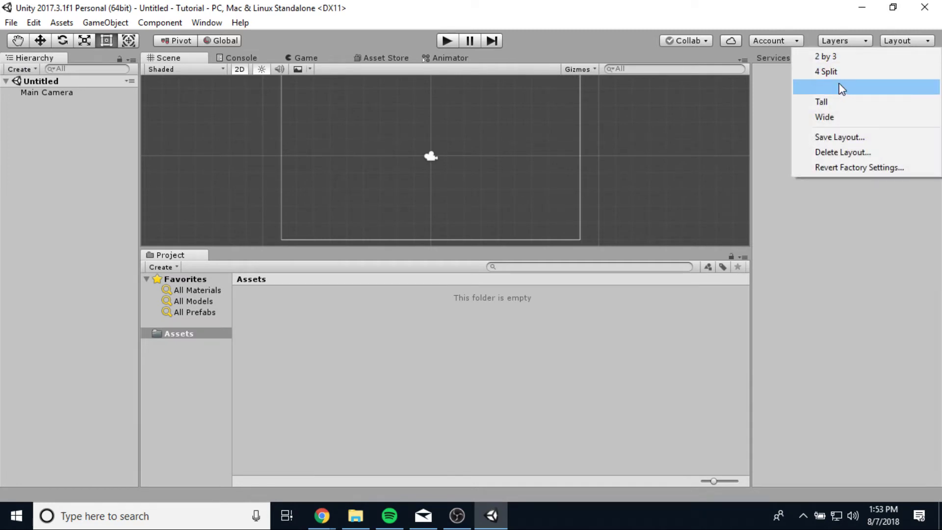
left_click(832, 57)
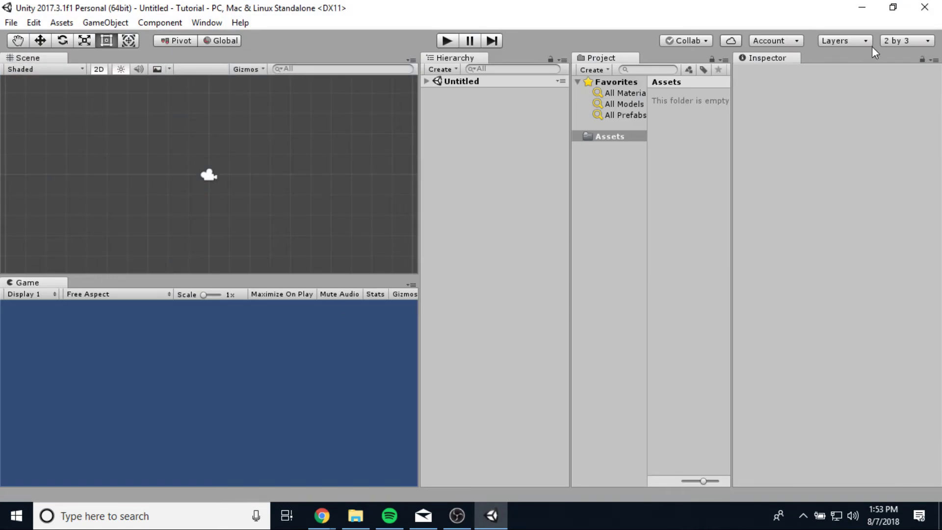
left_click(884, 41)
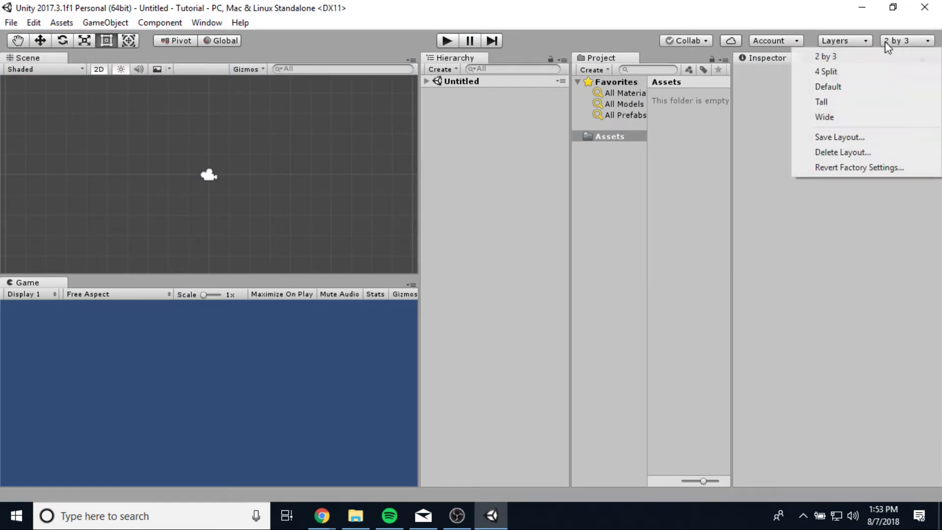
left_click(834, 70)
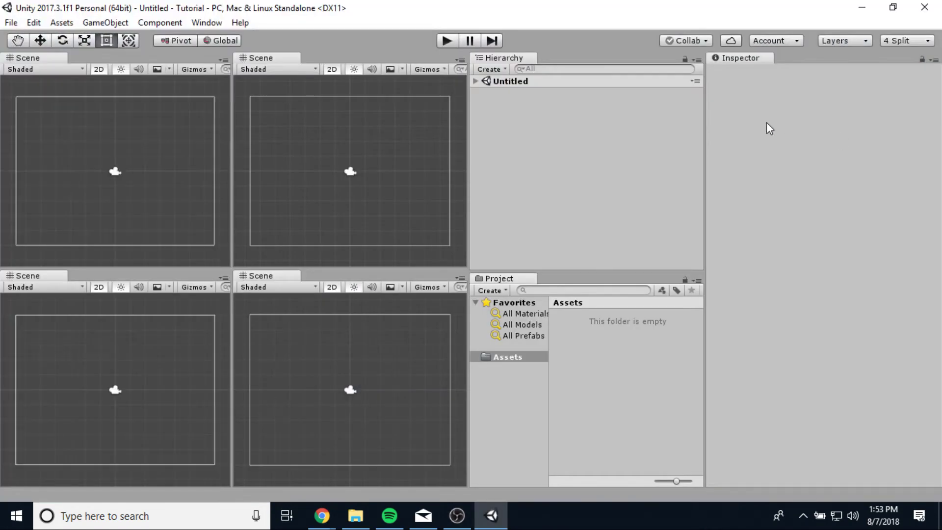
- Switch the editor to the Wide layout and dock the Hierarchy as a full-height column beside the Scene and Project panels
left_click(907, 43)
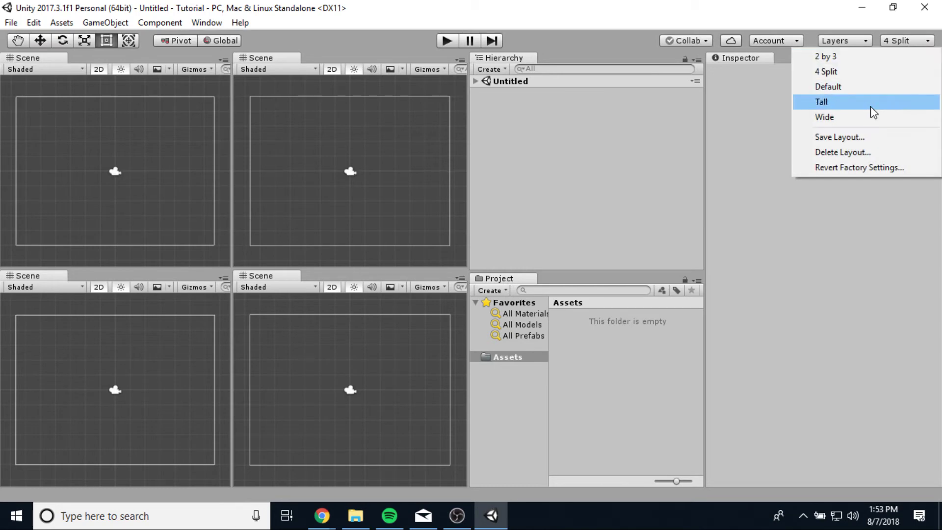
left_click(847, 117)
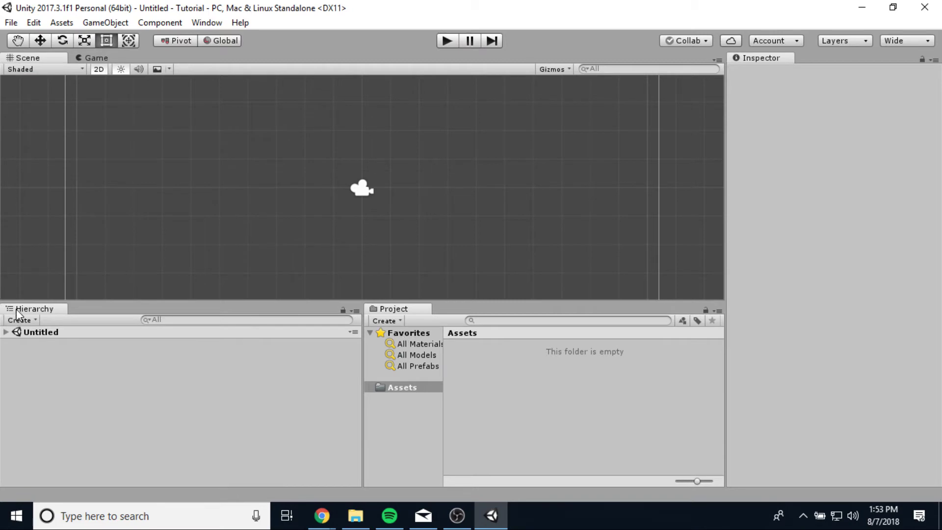
left_click_drag(20, 309, 5, 170)
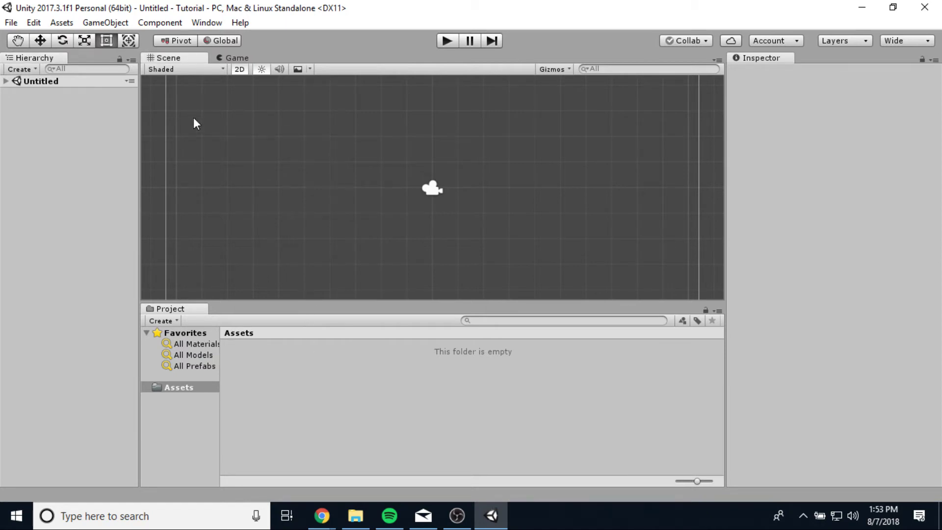
scroll(307, 272, "down", 1)
scroll(307, 259, "down", 1)
middle_click_drag(307, 259, 318, 242)
scroll(318, 243, "down", 1)
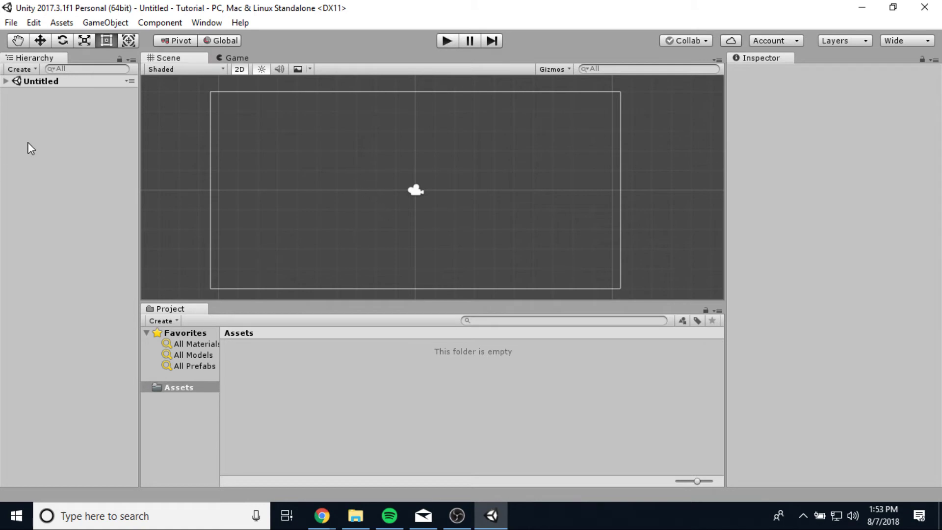
- Expand the Untitled scene, set the Main Camera's X scale to 2 and deselect the camera
left_click(6, 81)
left_click(54, 93)
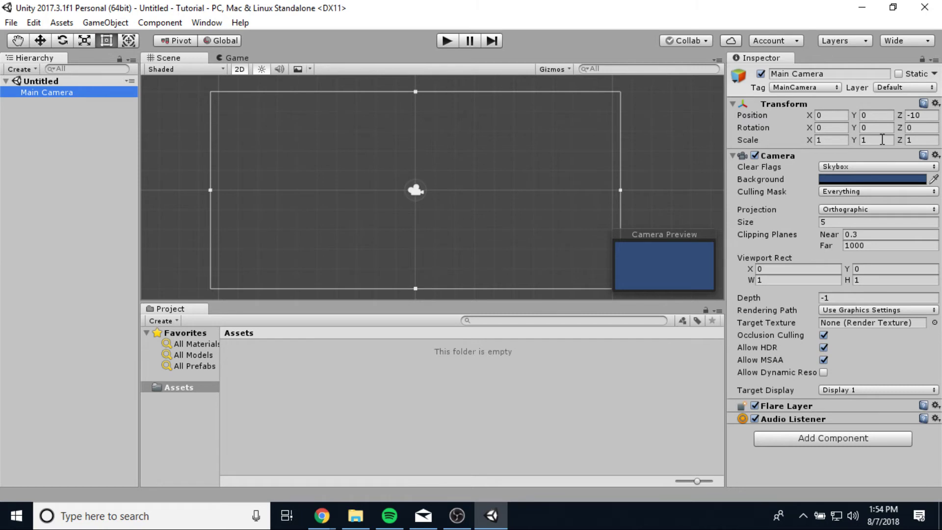
left_click(827, 142)
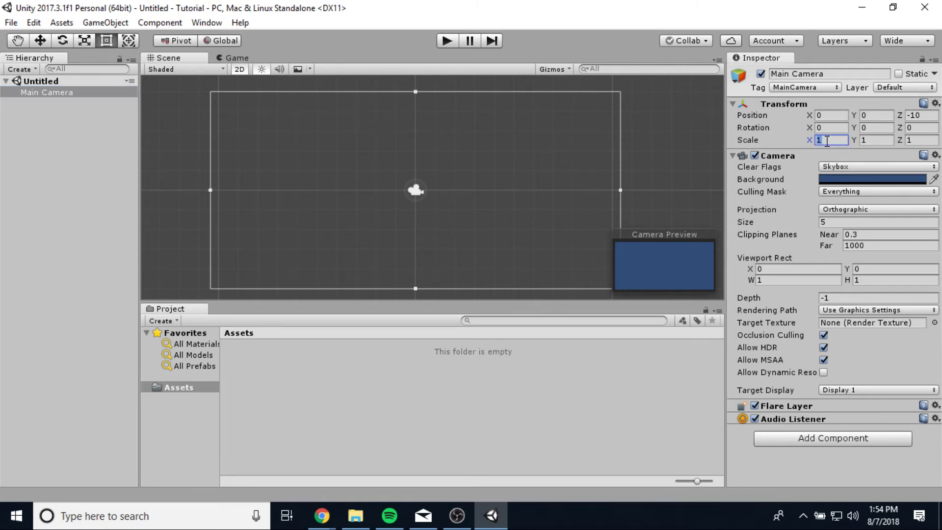
type("2")
left_click(659, 144)
scroll(534, 196, "up", 1)
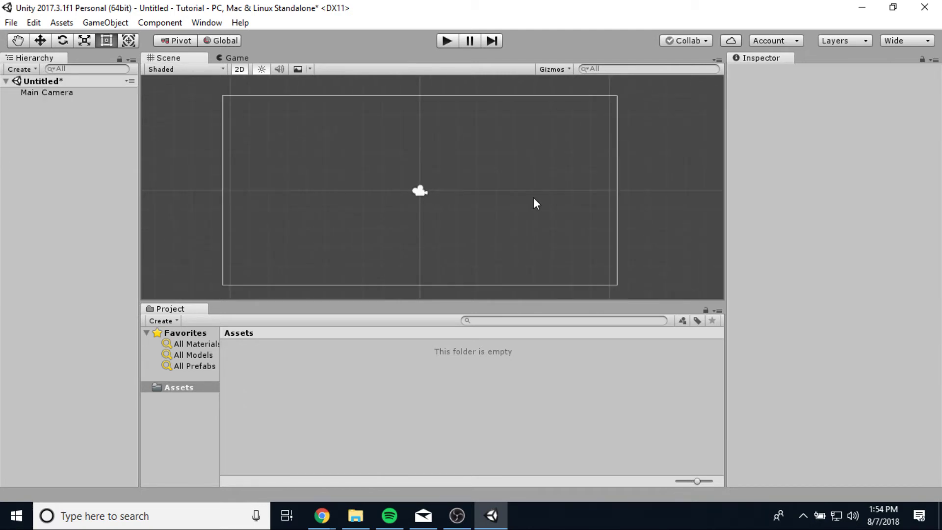
- Set the Main Camera's X scale to 1 and deselect the camera
left_click(34, 92)
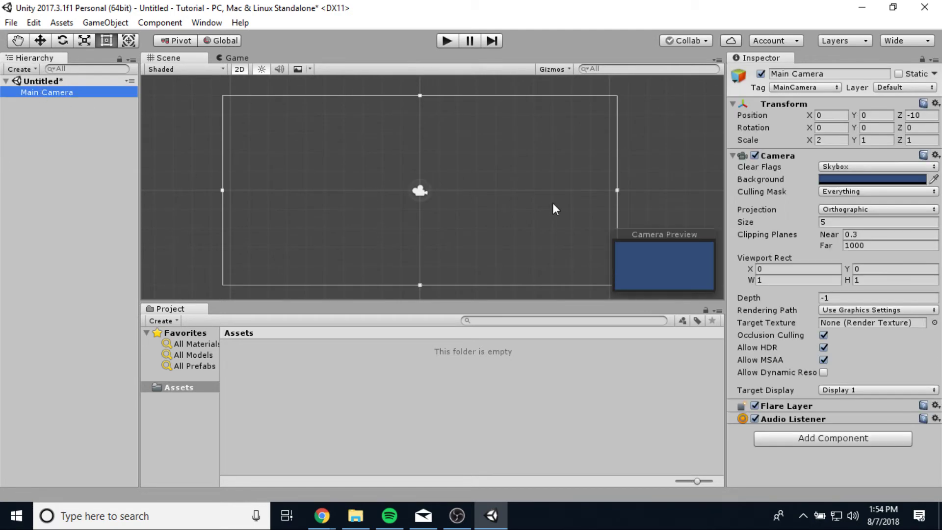
left_click(834, 140)
left_click(674, 168)
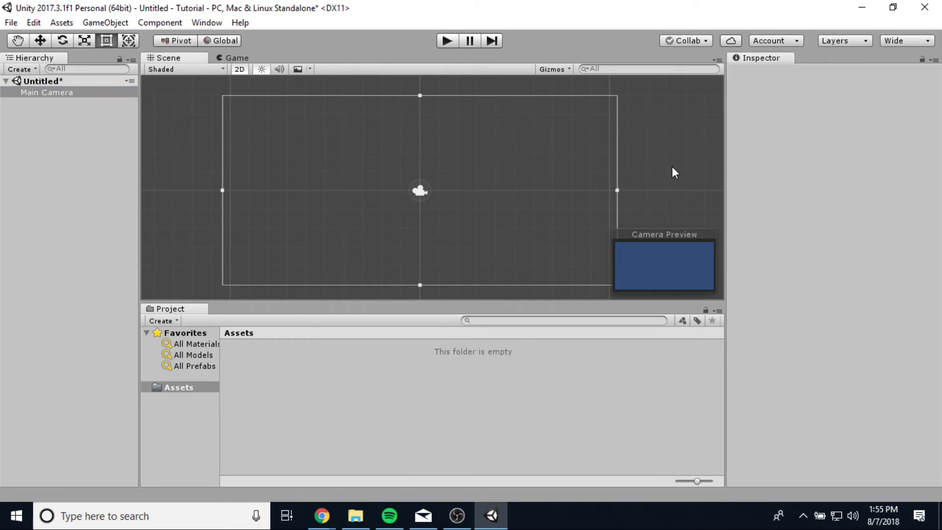
- Change the Main Camera's background colour to a pale blue with hex value B9C7DD00
left_click(42, 94)
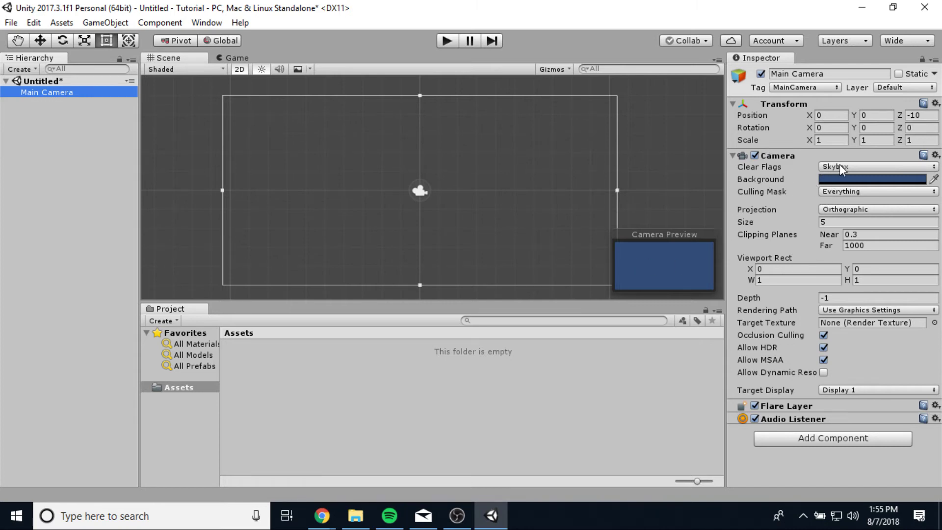
left_click(833, 180)
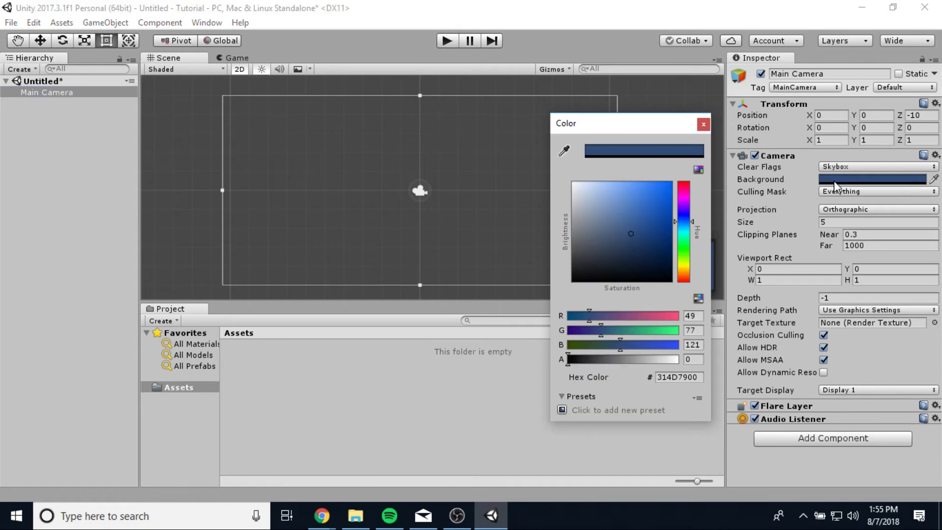
mouse_move(637, 231)
left_mouse_down()
mouse_move(661, 202)
mouse_move(613, 191)
mouse_move(584, 208)
mouse_move(590, 197)
left_mouse_up()
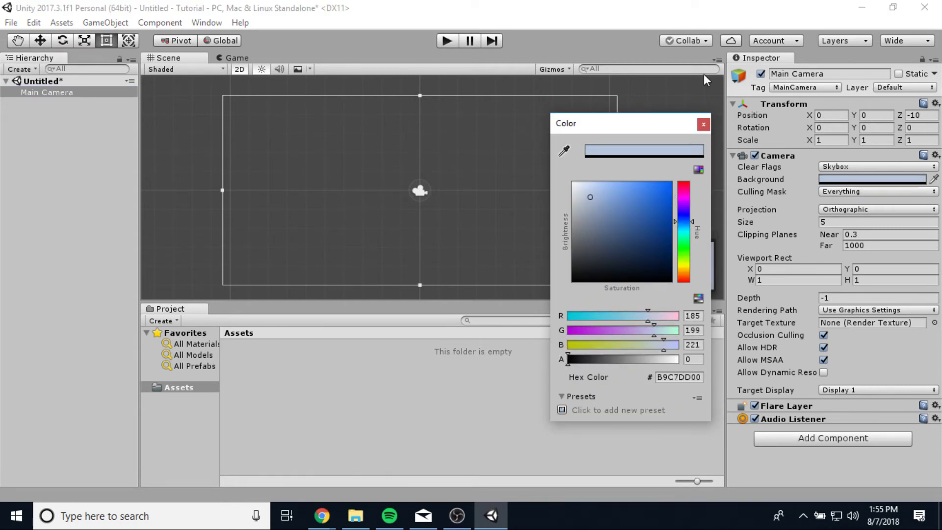
left_click(703, 127)
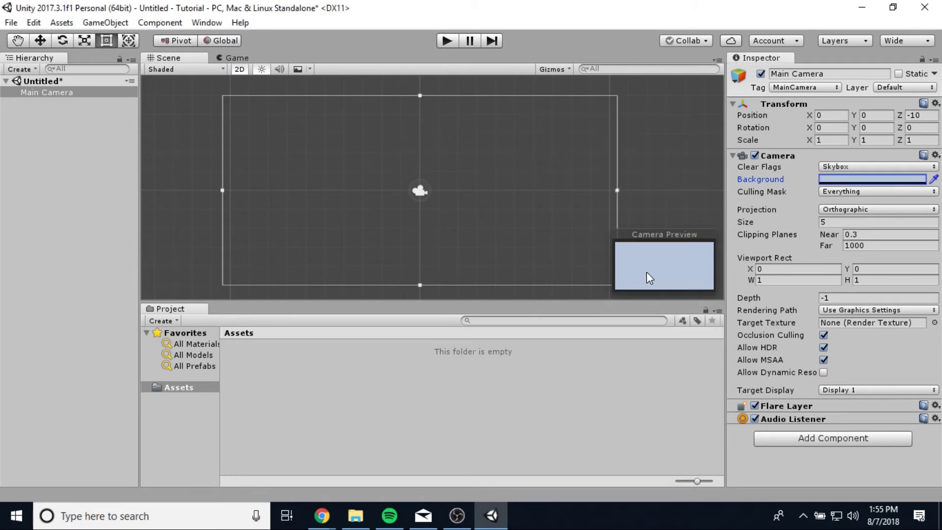
- Try the Perspective projection on the Main Camera, then return it to Orthographic
left_click(840, 209)
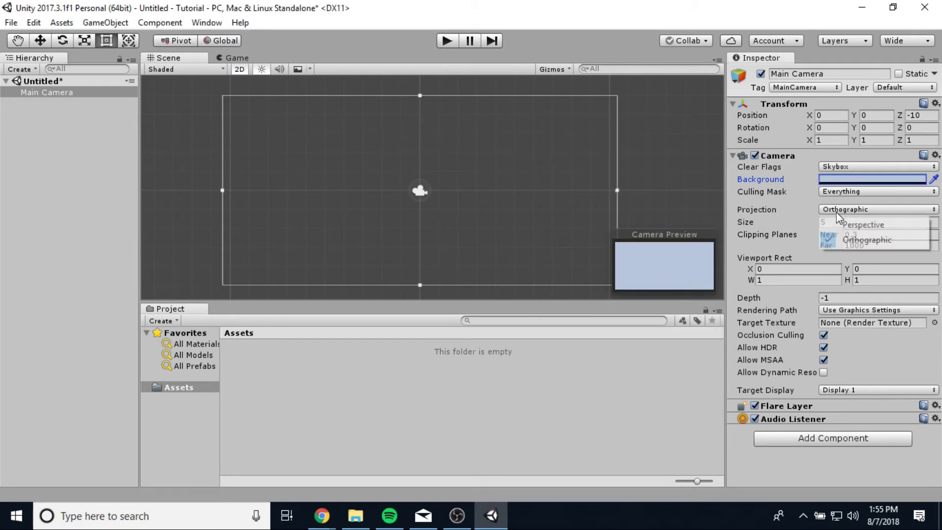
left_click(859, 223)
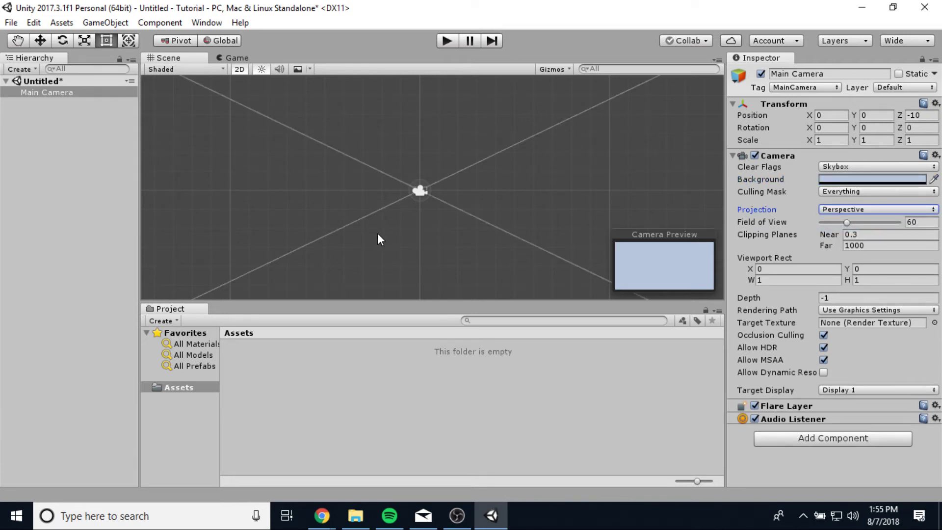
scroll(382, 220, "down", 4)
scroll(381, 220, "down", 3)
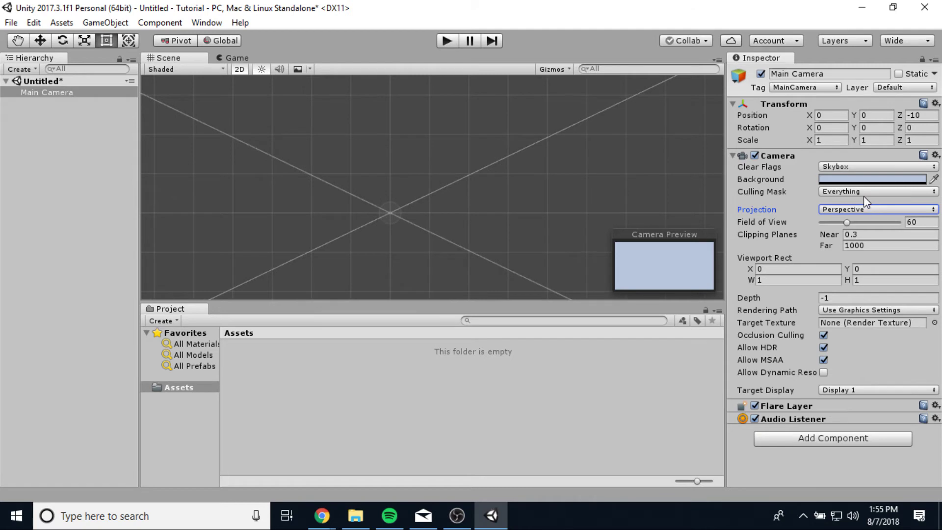
left_click(855, 210)
left_click(858, 237)
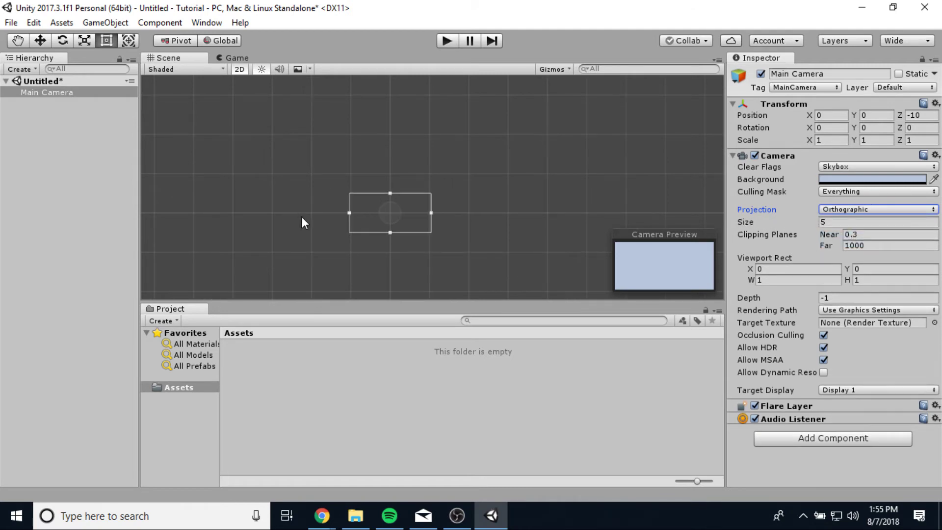
scroll(357, 218, "up", 8)
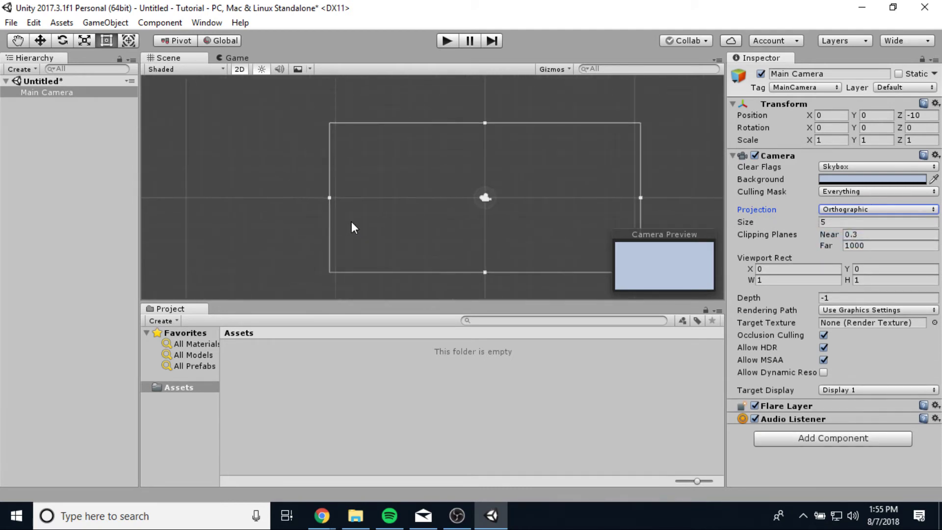
- Set the Main Camera's orthographic size to 10, fit its frame in the Scene view and deselect the camera
left_click(844, 224)
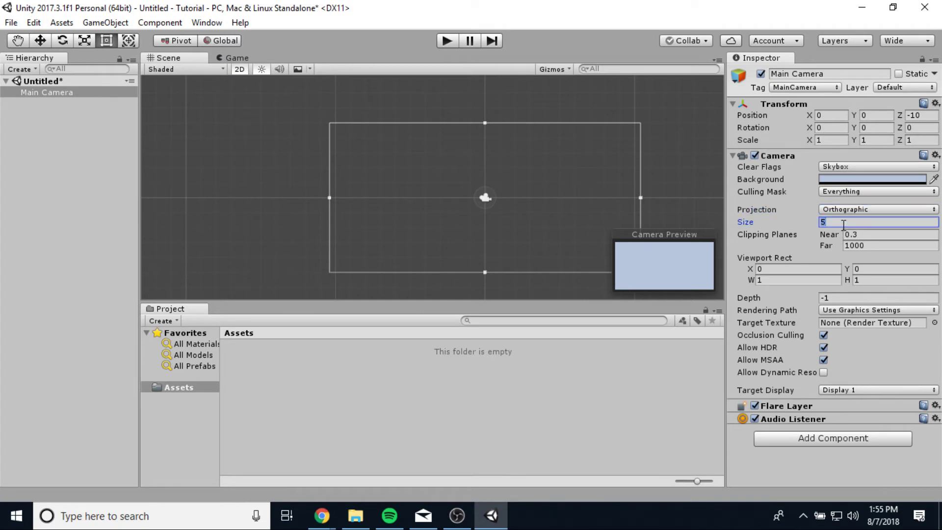
type("10")
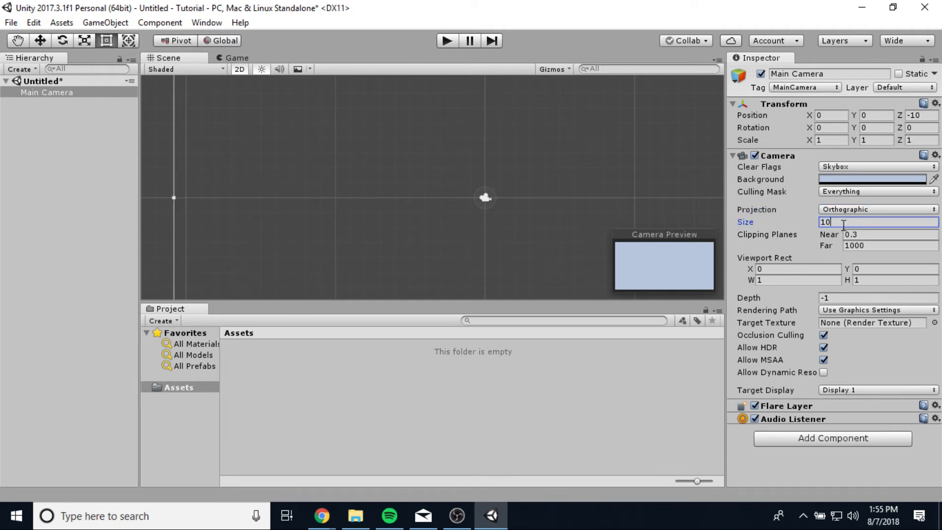
scroll(553, 195, "down", 4)
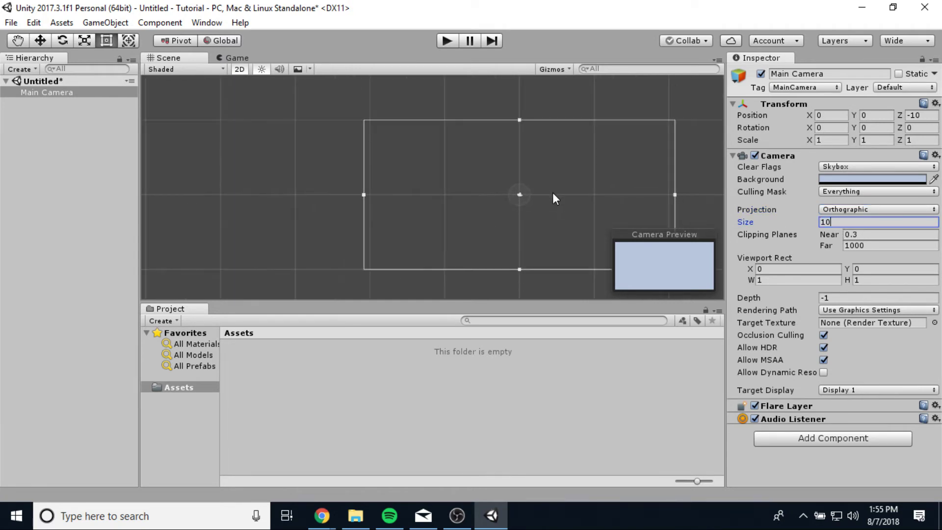
scroll(553, 199, "up", 1)
middle_click_drag(627, 208, 564, 208)
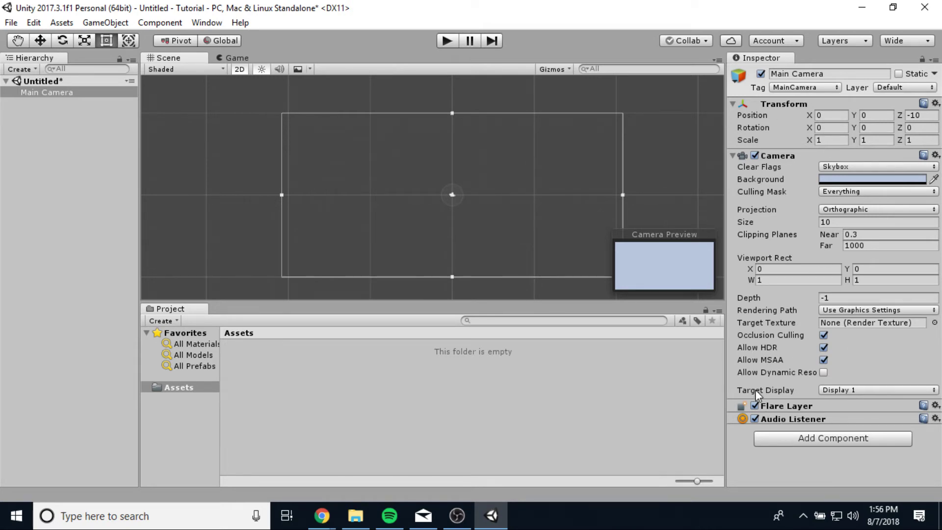
left_click(13, 92)
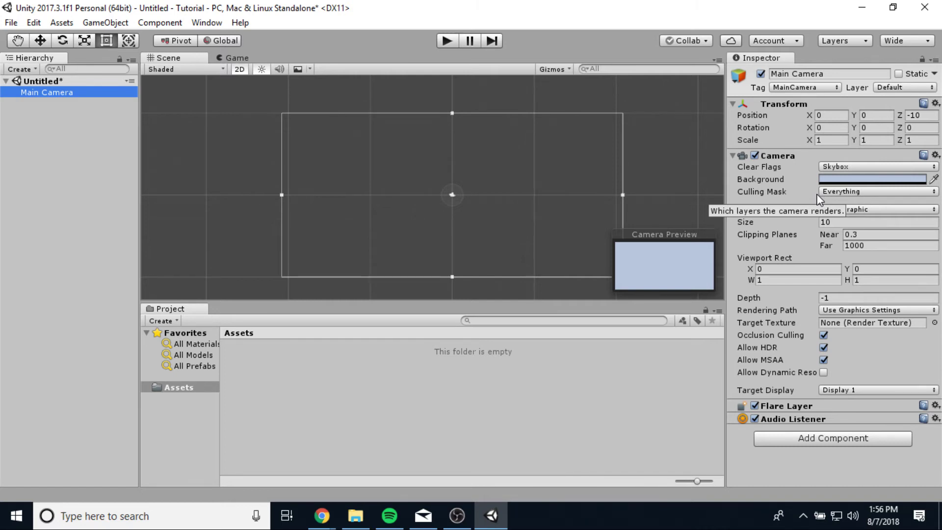
left_click(184, 310)
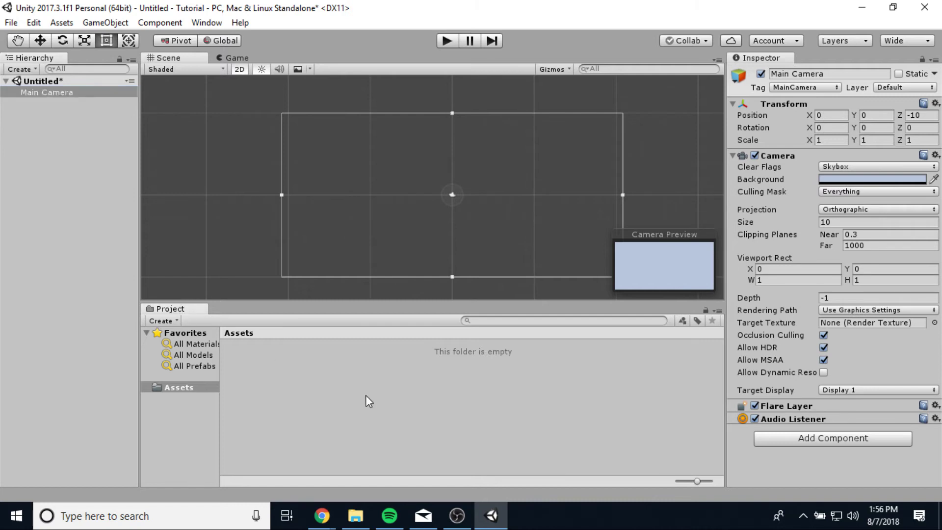
left_click(367, 398)
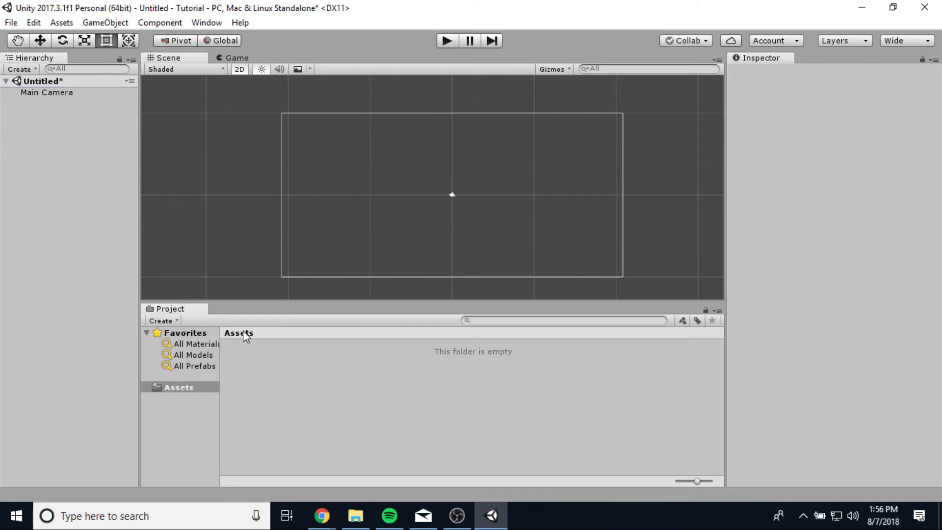
- Minimize the Unity editor and open the Tutorial project's Assets folder in File Explorer
left_click(353, 517)
left_click(860, 7)
double_click(60, 25)
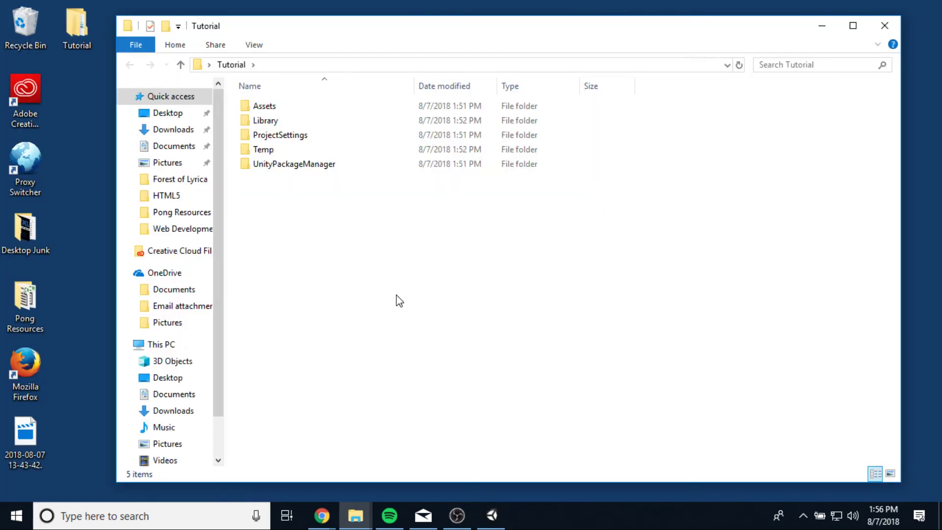
double_click(274, 107)
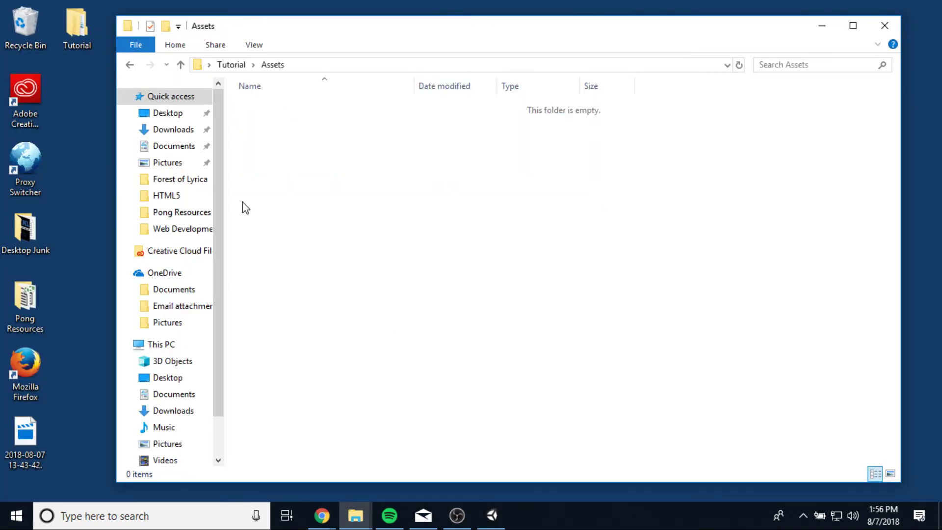
- Move WallVertical.png from the desktop's Pong Resources folder into the Tutorial project's Assets folder
double_click(25, 300)
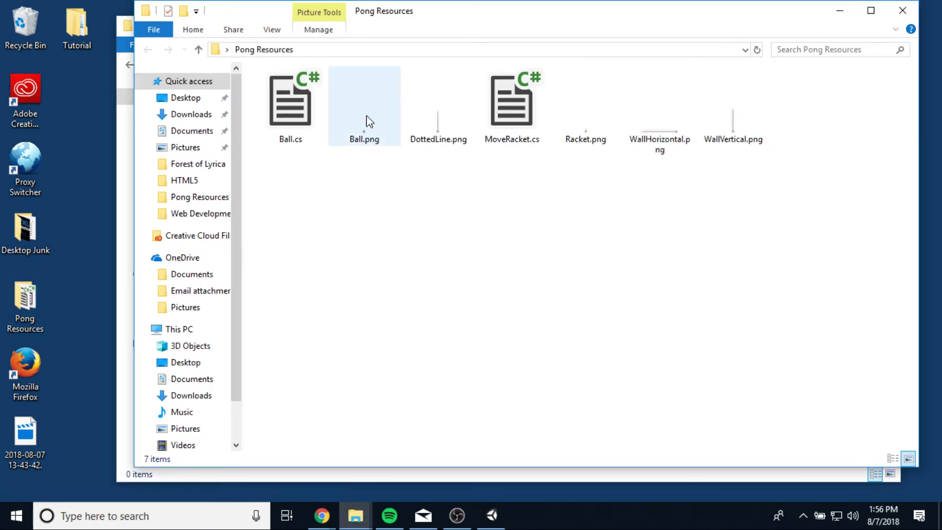
left_click_drag(731, 122, 368, 472)
left_click(370, 474)
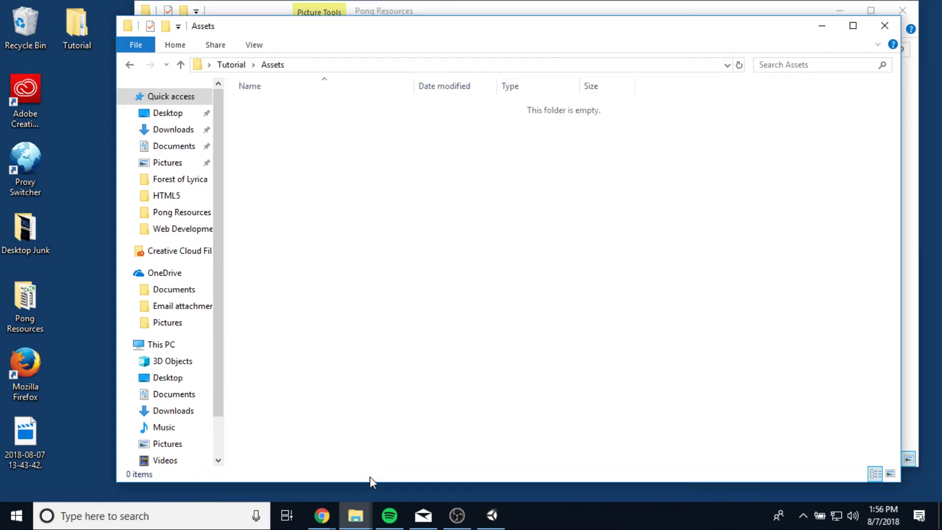
left_click_drag(426, 34, 275, 124)
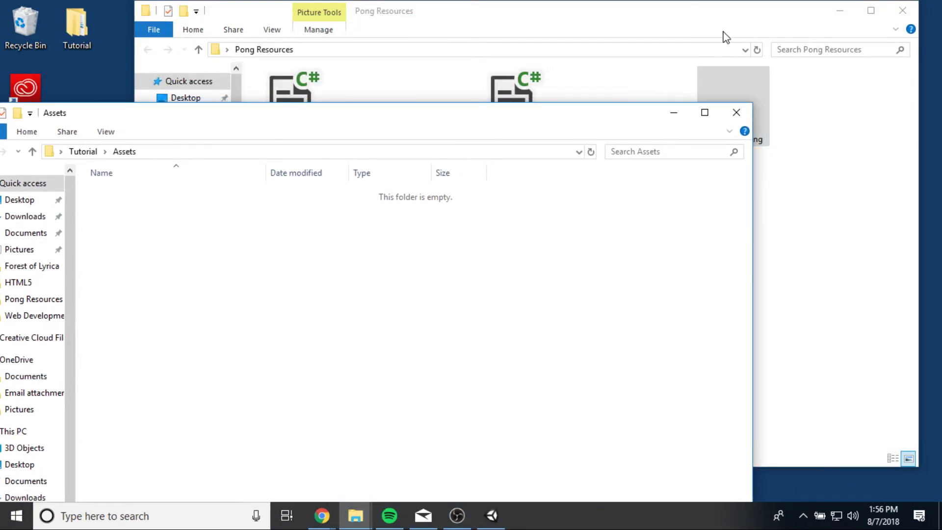
left_click(721, 36)
left_click_drag(745, 127, 111, 332)
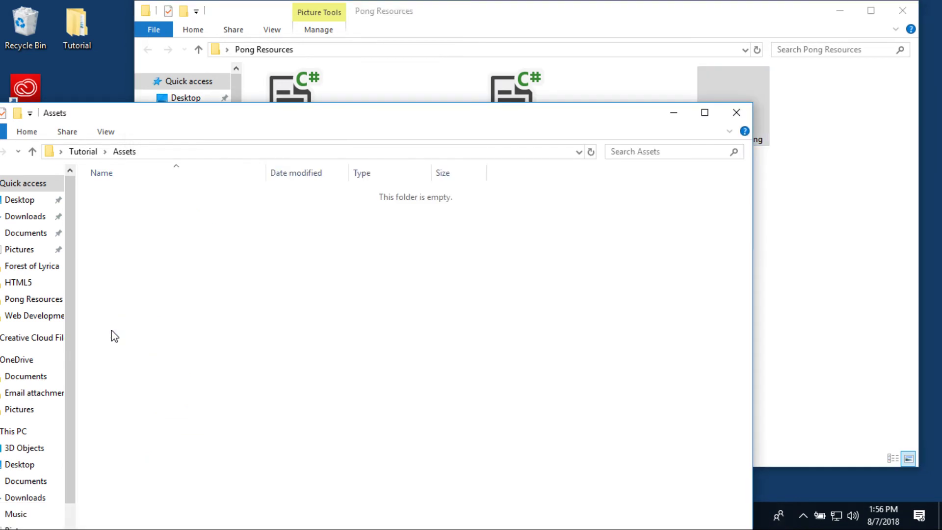
left_click_drag(301, 121, 411, 39)
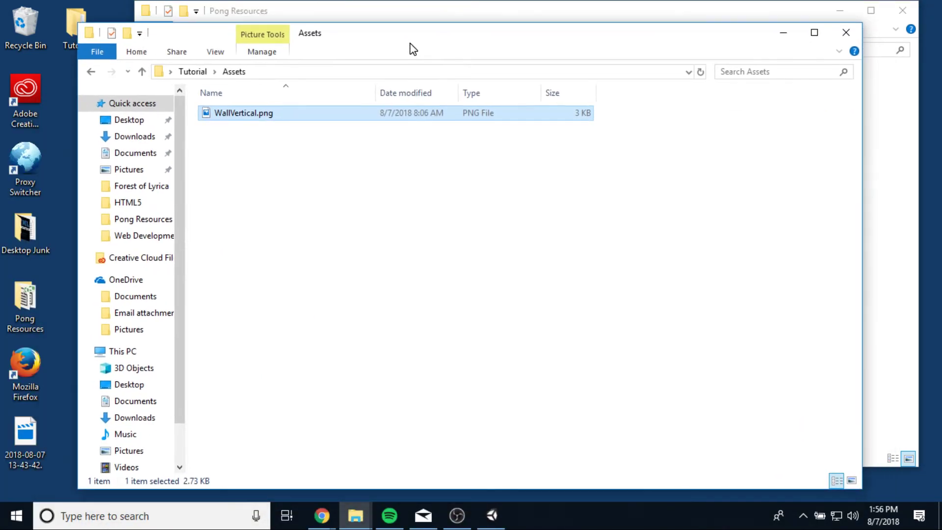
- Switch back to Unity and check the WallVertical image in the project's Assets folder
left_click(491, 515)
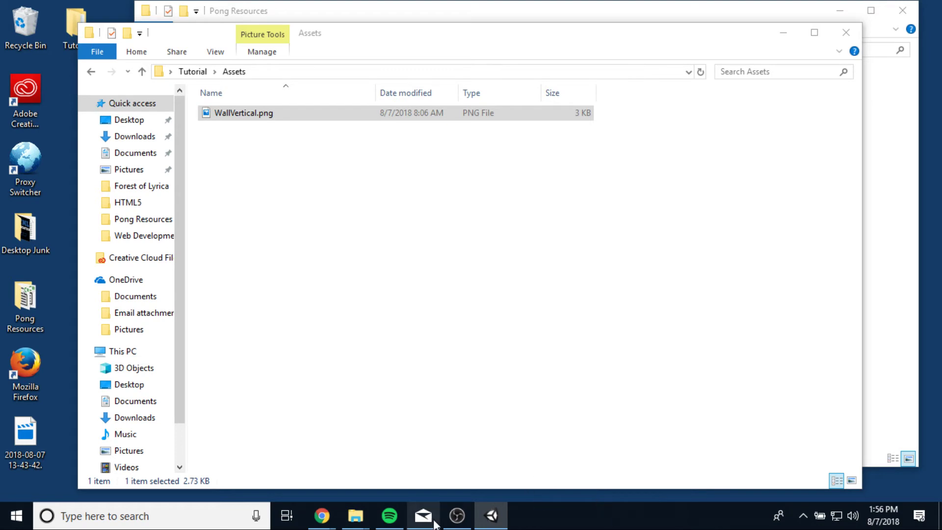
left_click(651, 101)
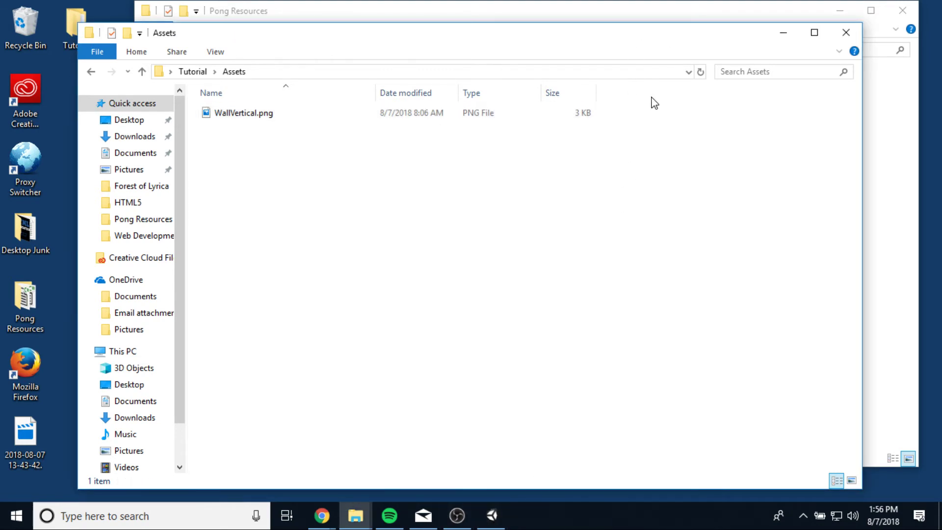
left_click(492, 514)
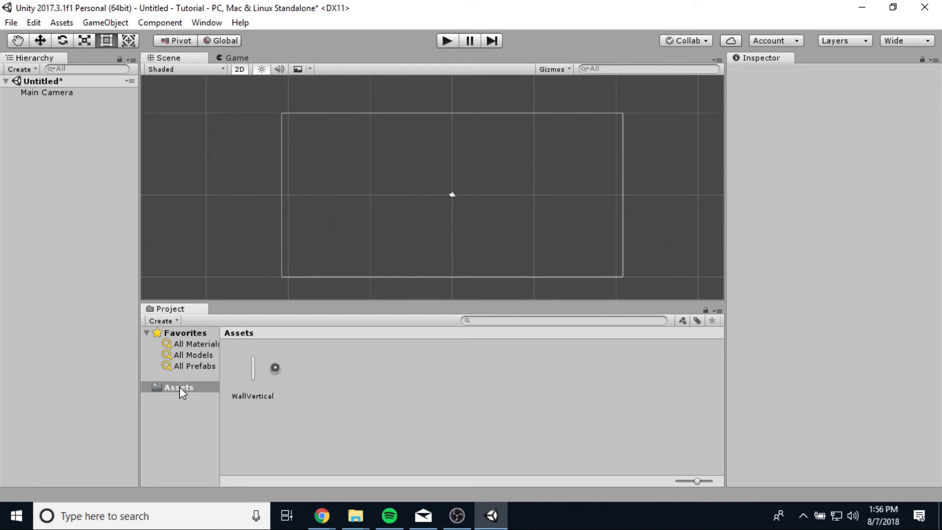
left_click(251, 370)
left_click(343, 390)
mouse_move(356, 516)
- Create a folder named Scripts inside the project's Assets folder
left_click(182, 411)
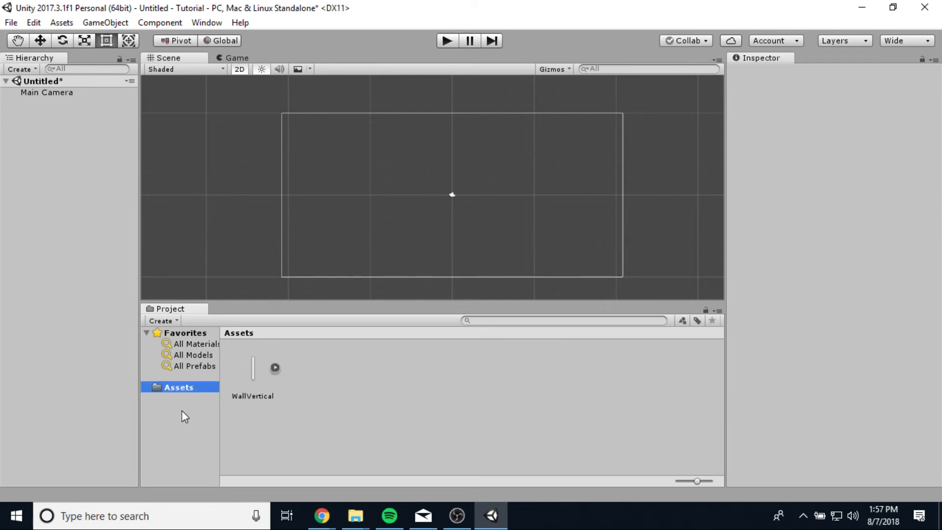
right_click(182, 392)
left_click(387, 414)
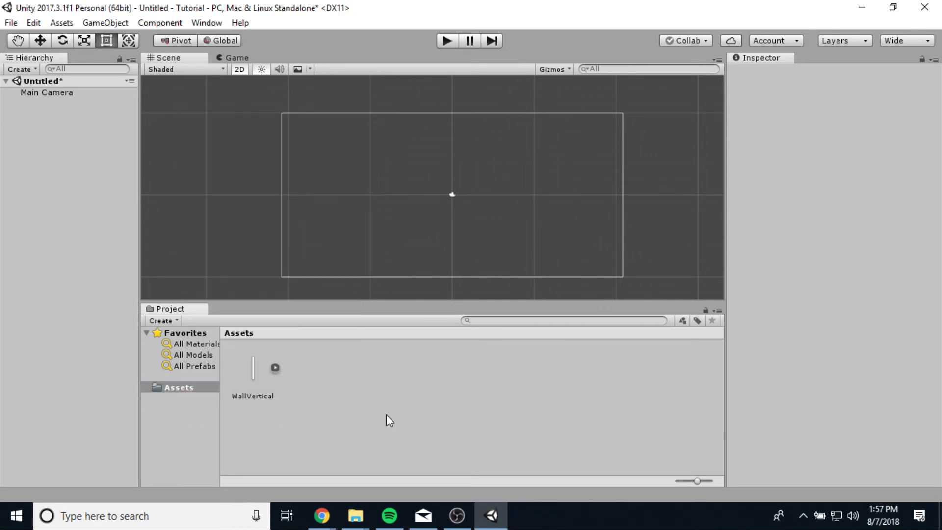
right_click(206, 387)
mouse_move(294, 112)
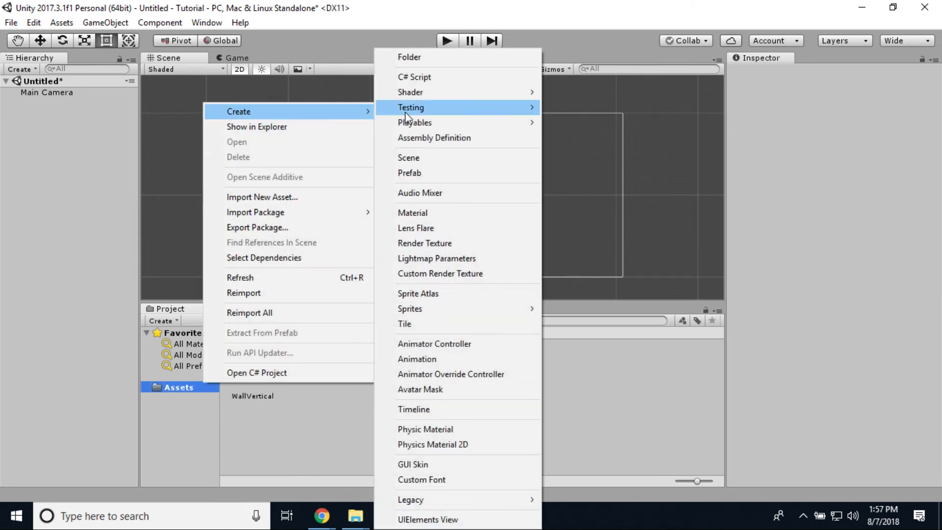
left_click(410, 57)
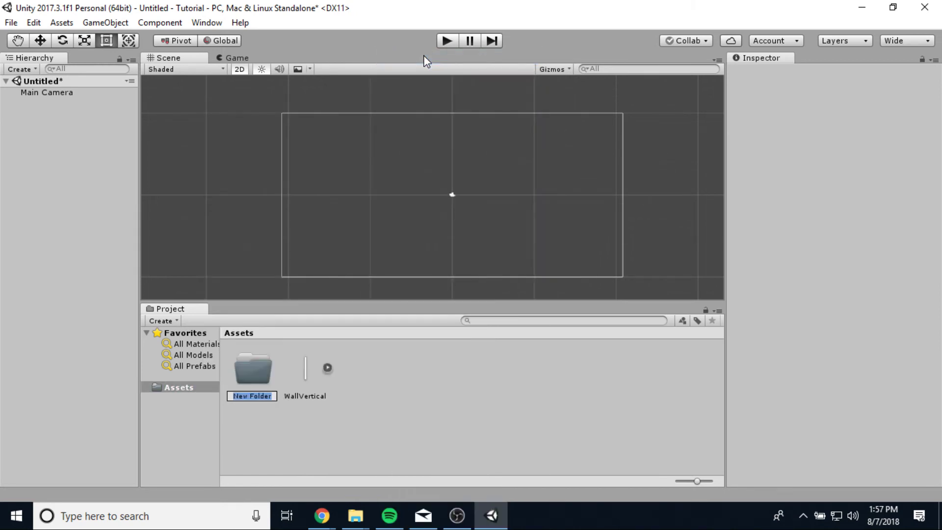
type("Scripts")
key("Return")
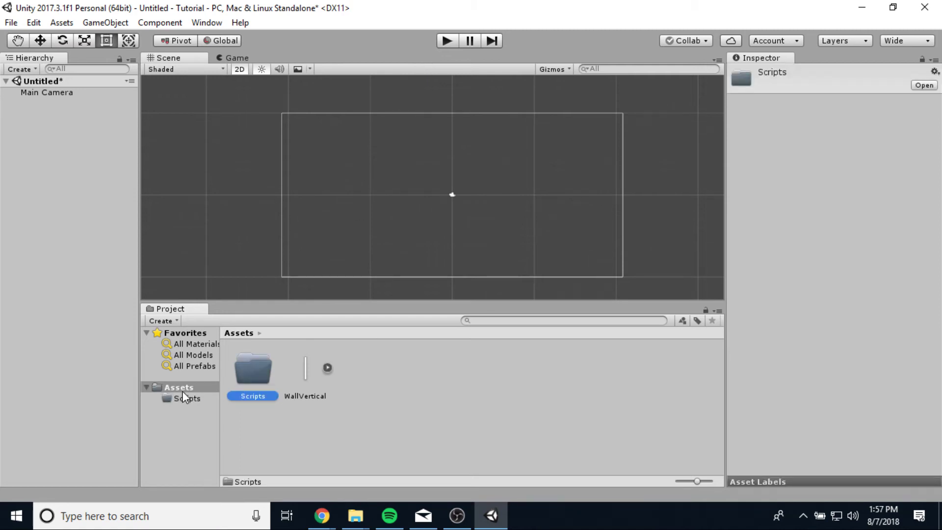
- Switch to the Assets window in File Explorer and select the Scripts folder there
mouse_move(355, 515)
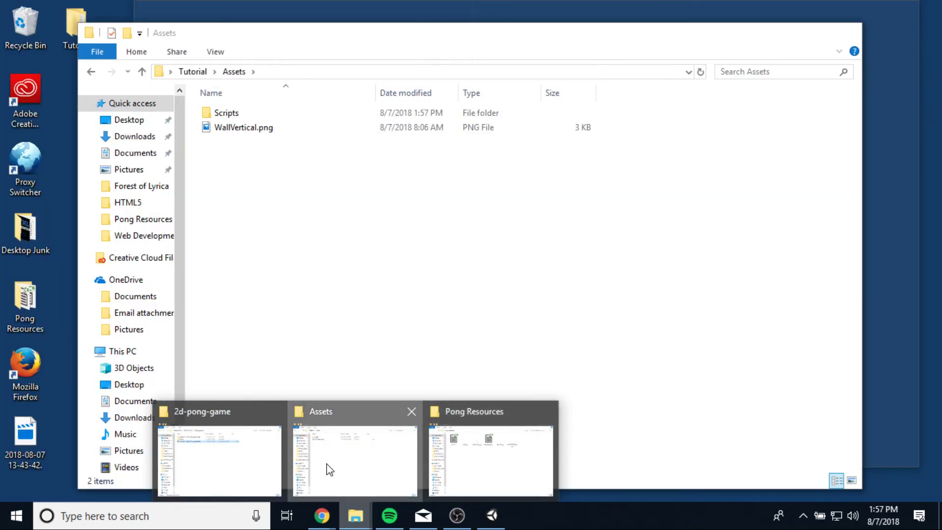
left_click(330, 470)
left_click(282, 114)
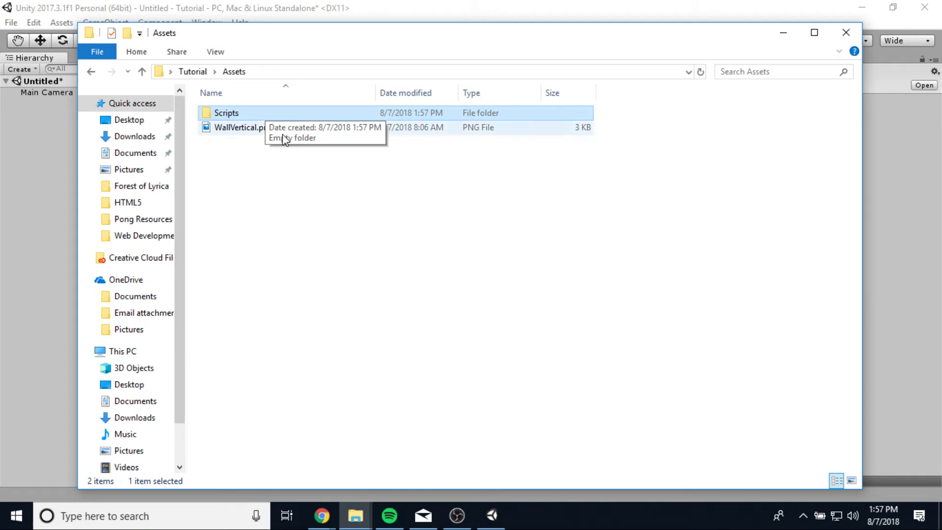
- Switch back to Unity and place the WallVertical sprite in the scene at about X -10.05, Y -0.11
key("alt+Tab")
left_click(316, 418)
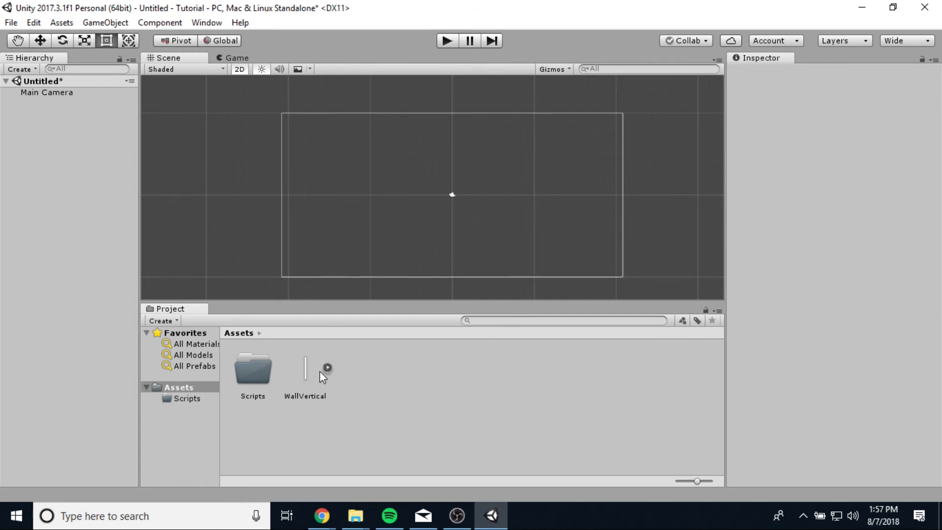
left_click(303, 368)
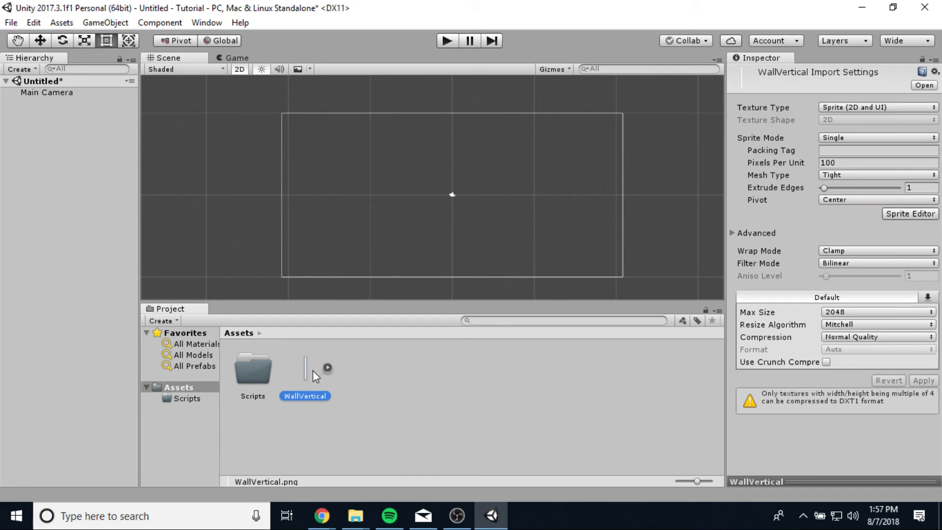
left_click_drag(307, 372, 370, 196)
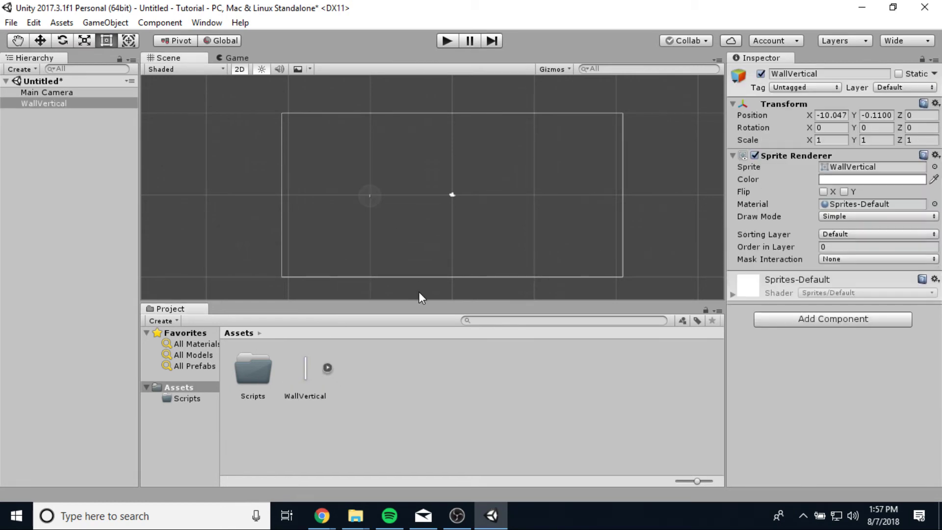
- Examine the new WallVertical sprite up close in the Scene view and select it in the Hierarchy
scroll(367, 217, "up", 5)
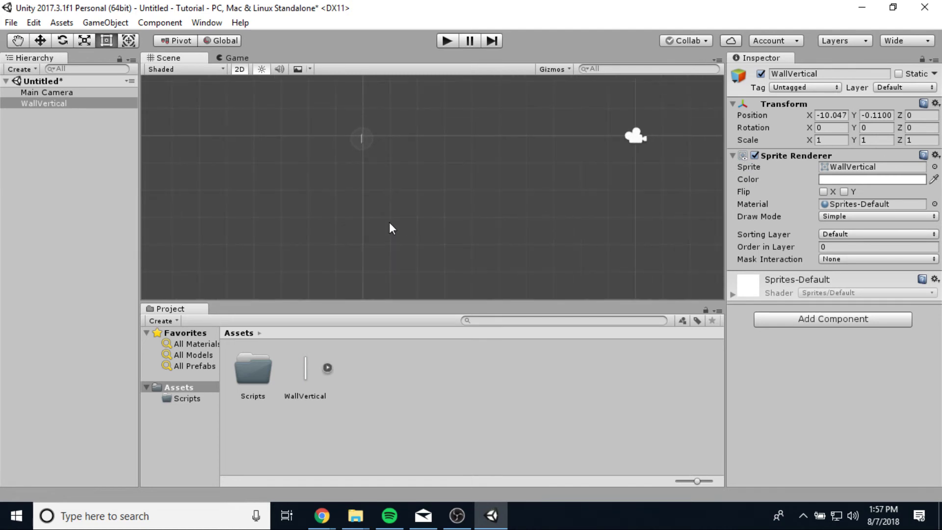
scroll(390, 222, "up", 2)
middle_click_drag(401, 183, 380, 258)
scroll(373, 252, "up", 3)
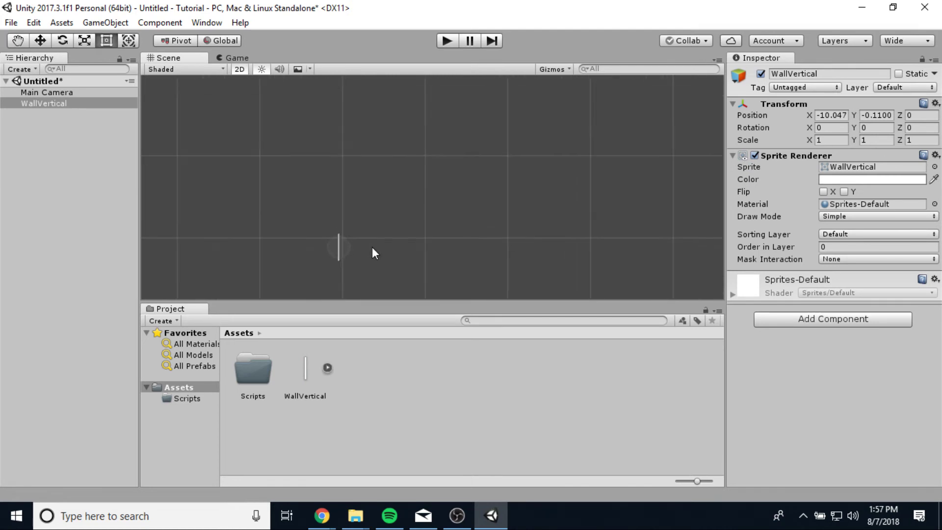
scroll(370, 248, "up", 2)
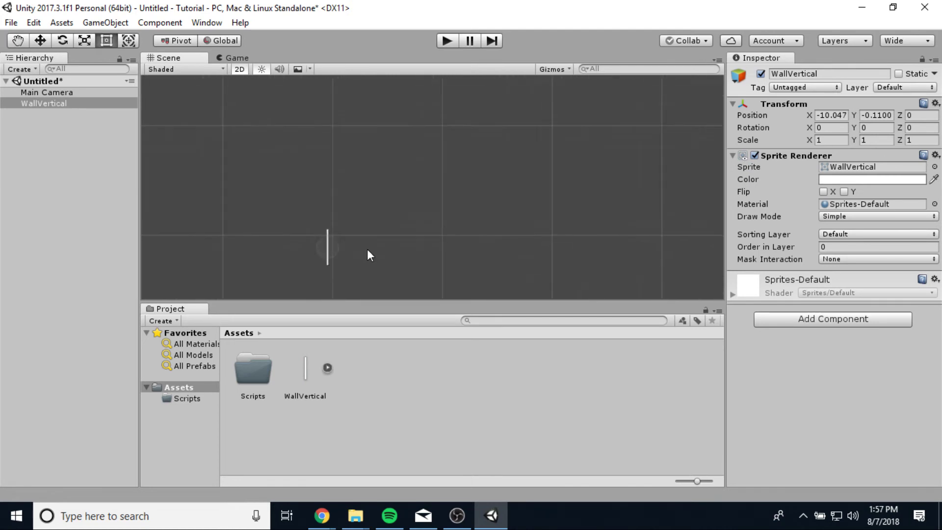
left_click(39, 111)
left_click(37, 104)
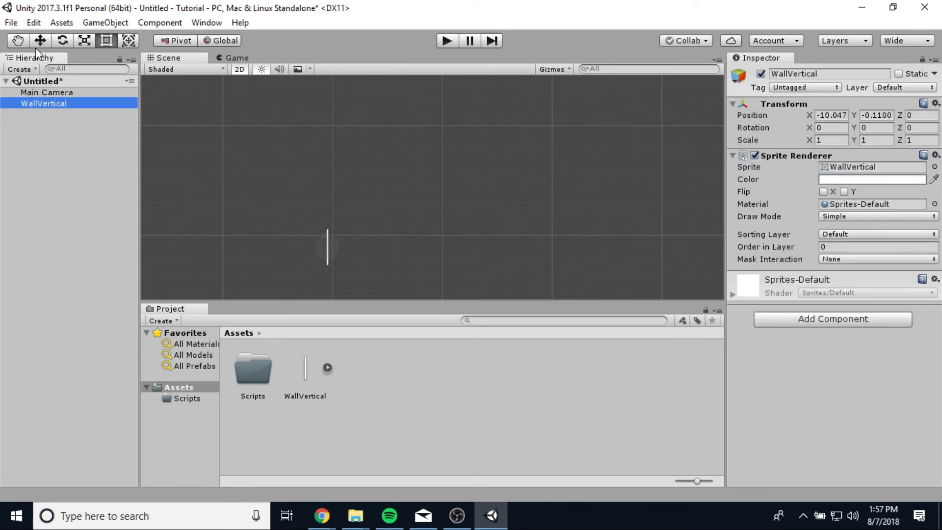
- Compare WallVertical's size with the whole camera frame and check the Main Camera's preview
scroll(467, 205, "down", 4)
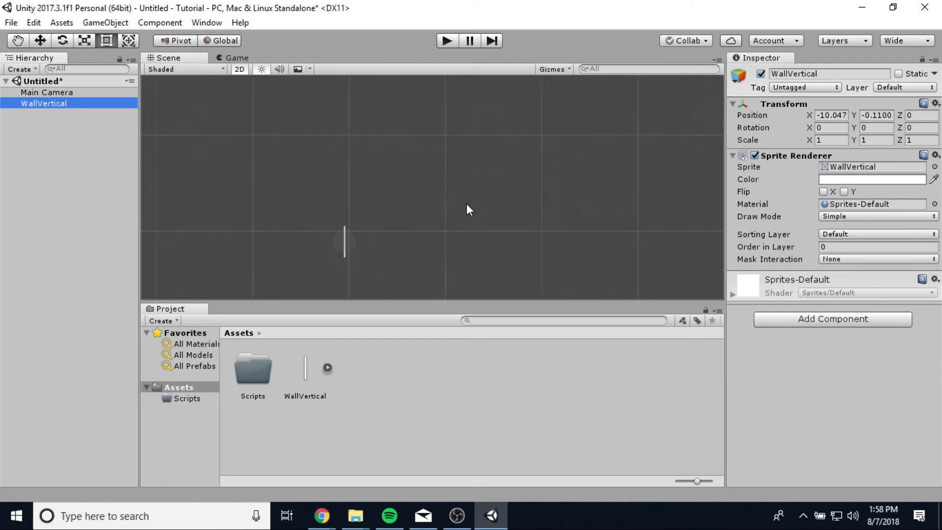
scroll(467, 204, "down", 5)
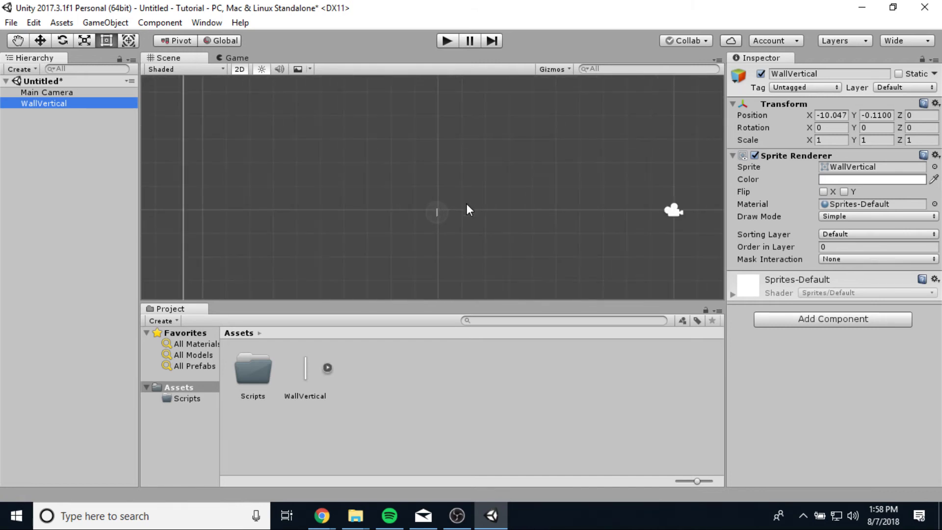
scroll(466, 209, "down", 2)
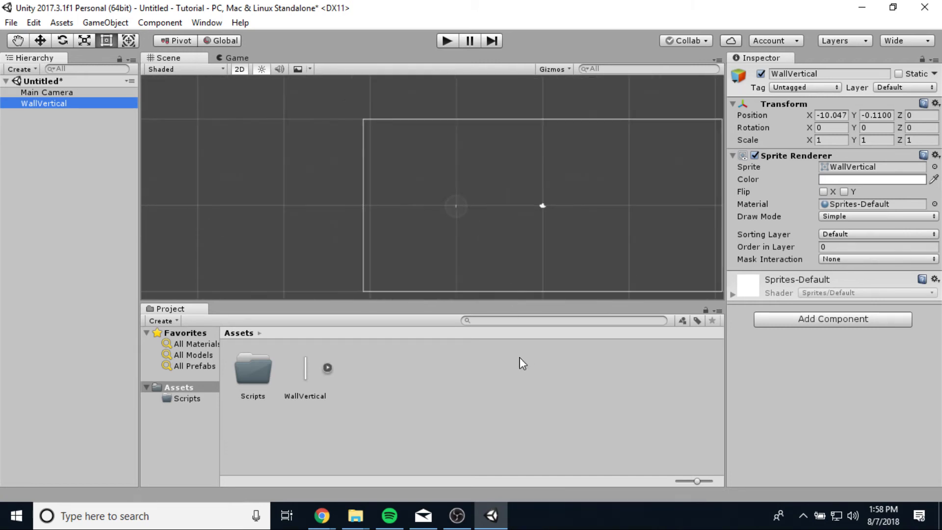
middle_click_drag(474, 267, 343, 240)
left_click(41, 94)
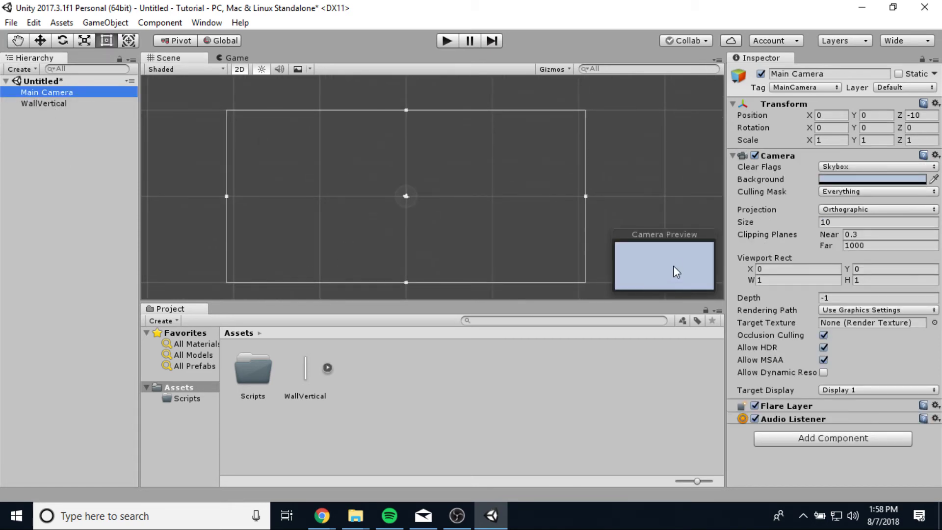
- Set WallVertical's scale to 50 in X and 150 in Y
left_click(49, 103)
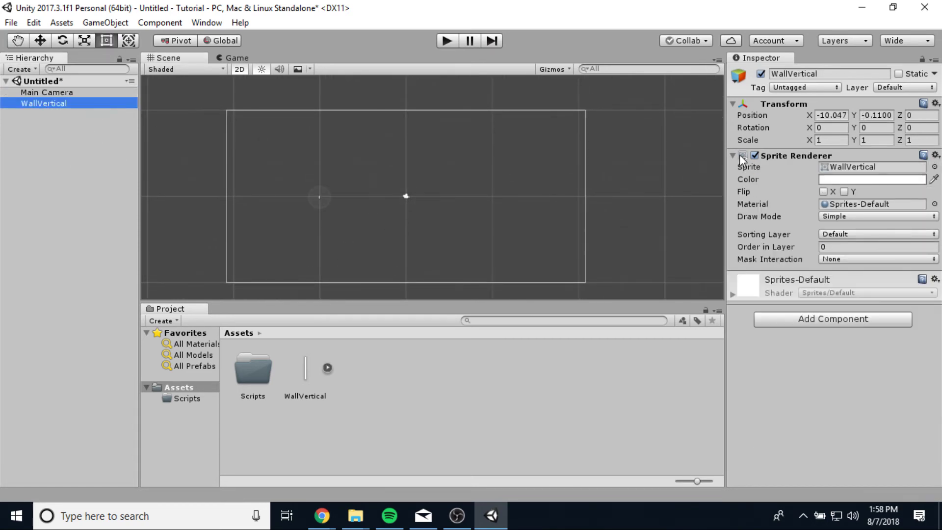
left_click(837, 140)
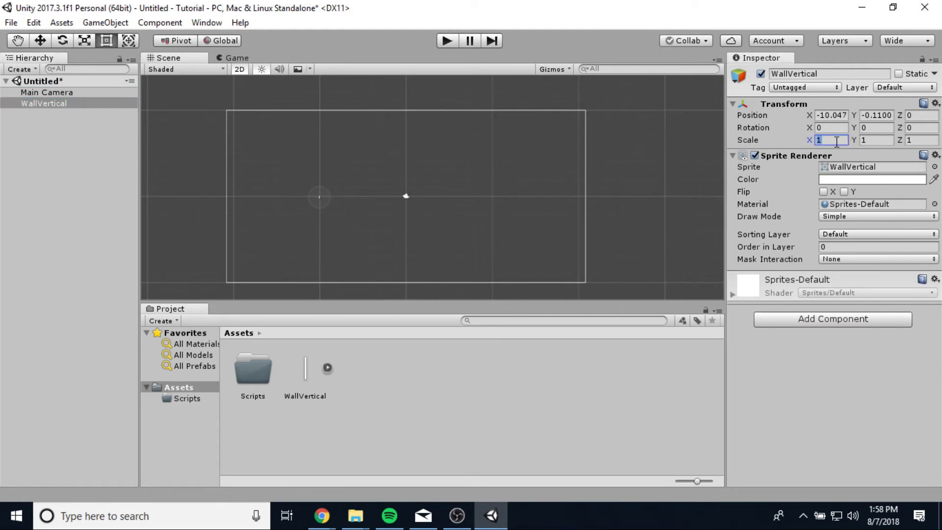
type("50")
left_click(883, 141)
type("150")
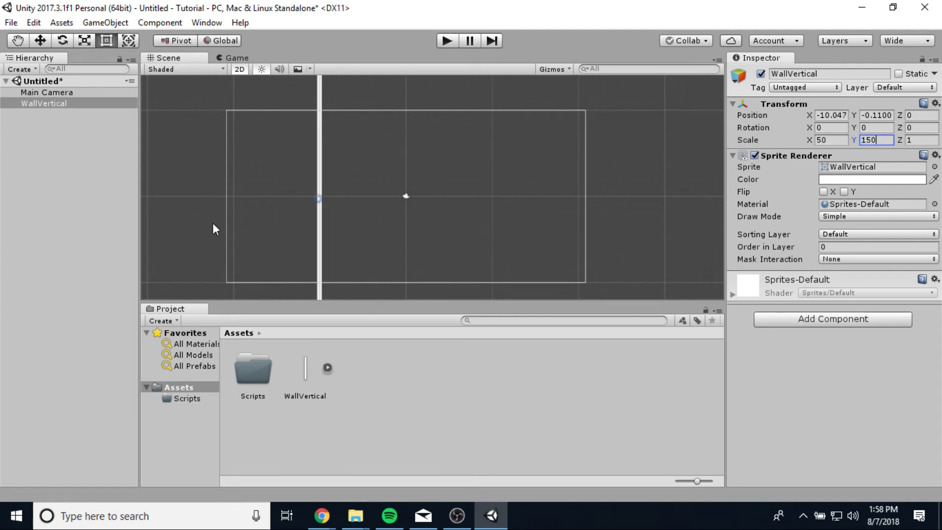
- Check the scaled wall against the Main Camera's frame and preview and in the Game view, and return to the Scene view
left_click(47, 92)
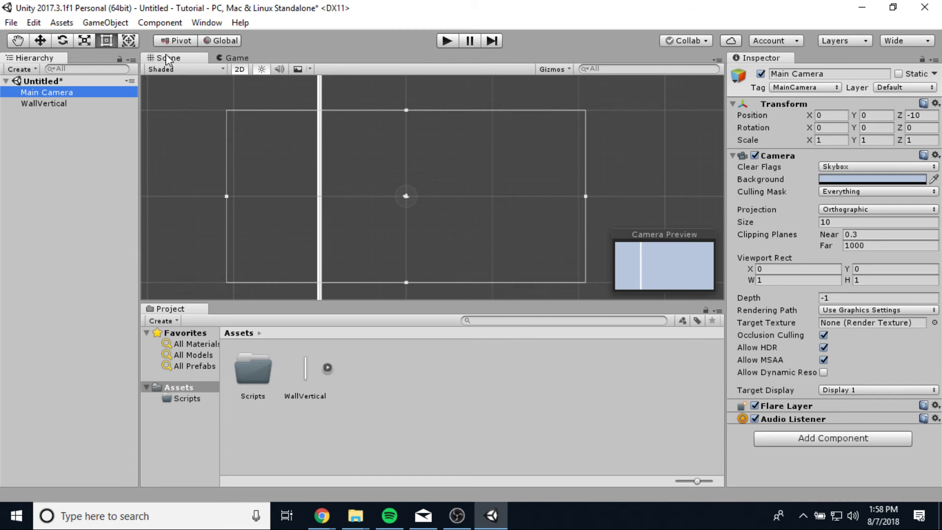
scroll(469, 219, "down", 1)
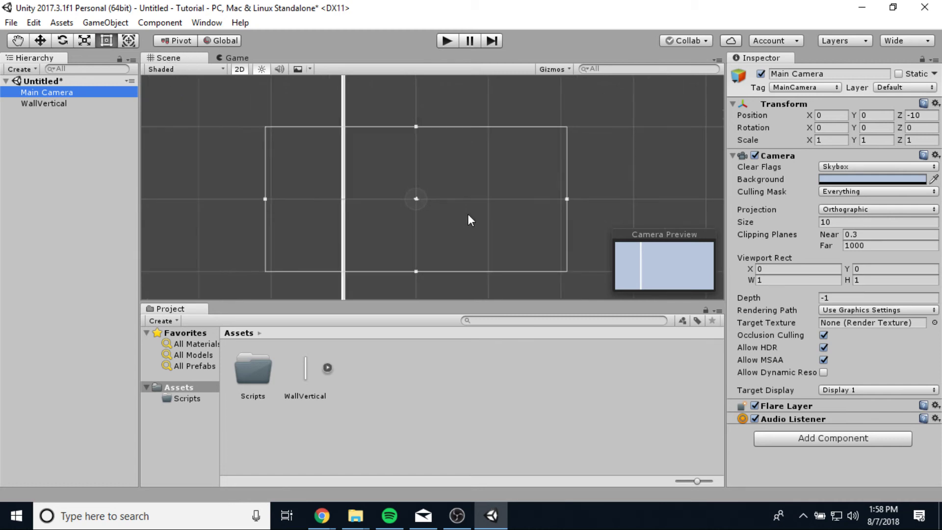
scroll(466, 219, "down", 3)
scroll(521, 228, "up", 3)
middle_click_drag(422, 219, 460, 237)
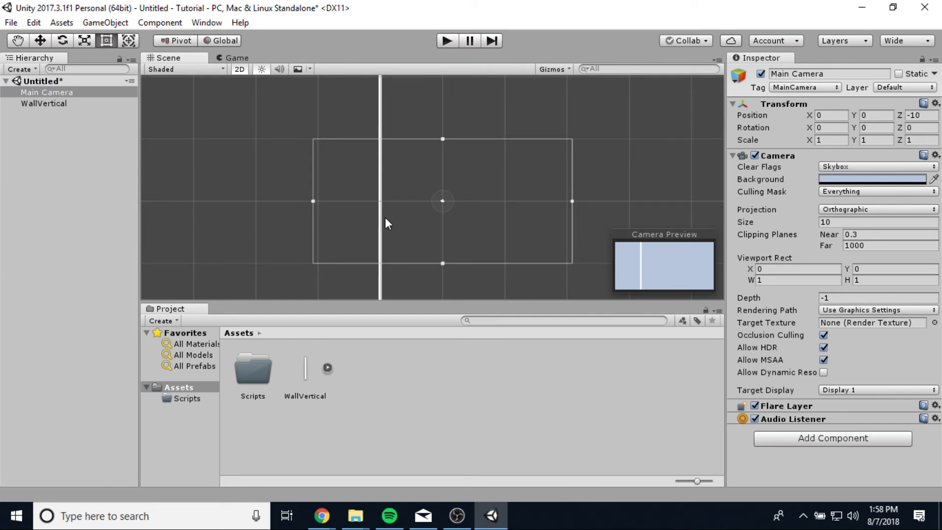
left_click(378, 187)
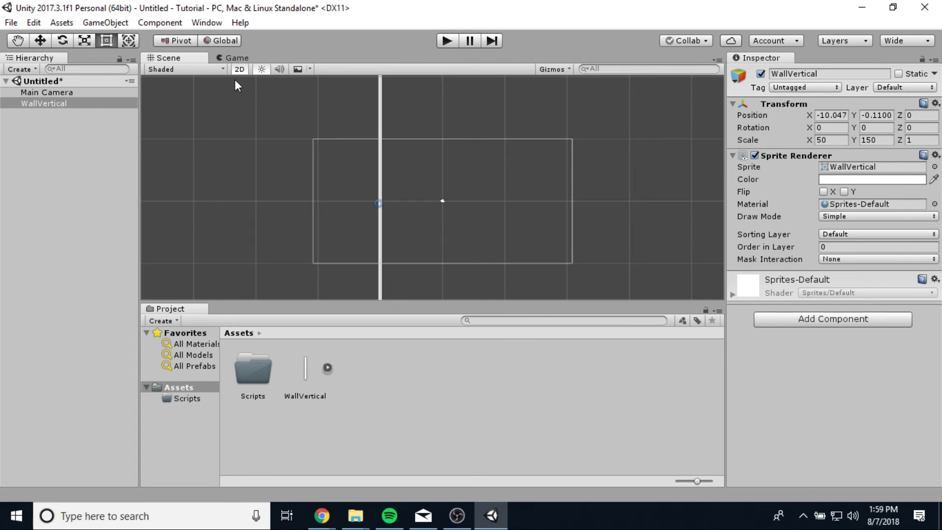
left_click(230, 57)
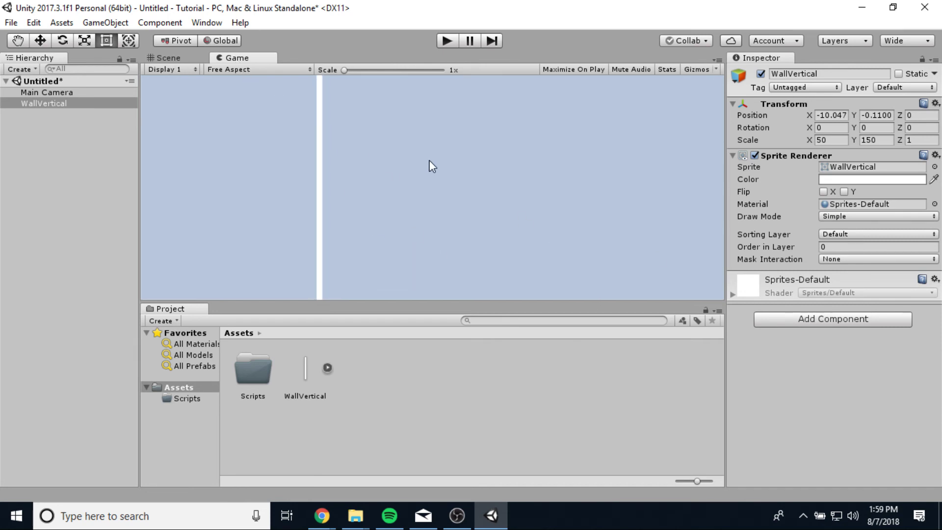
left_click(162, 57)
- Examine in the Scene view, at several zoom levels, how far the wall extends beyond the camera frame
scroll(505, 214, "down", 3)
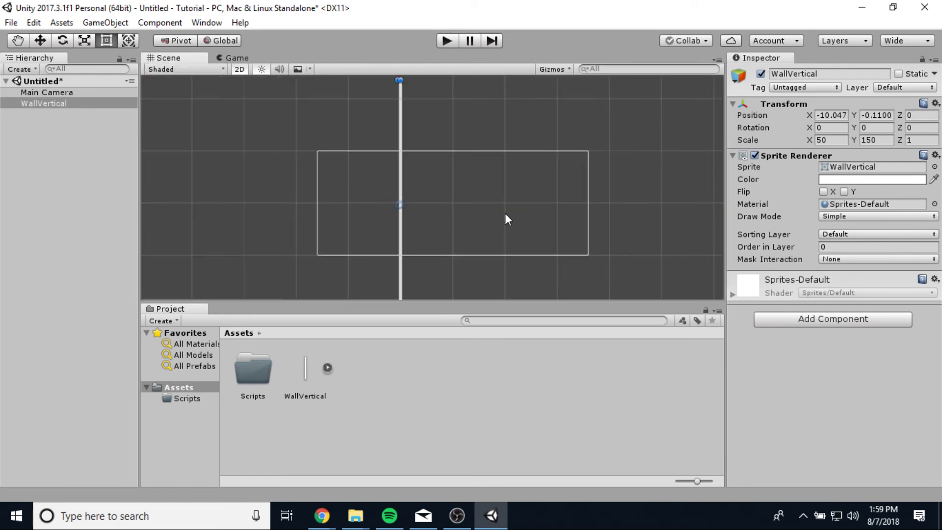
scroll(505, 214, "up", 2)
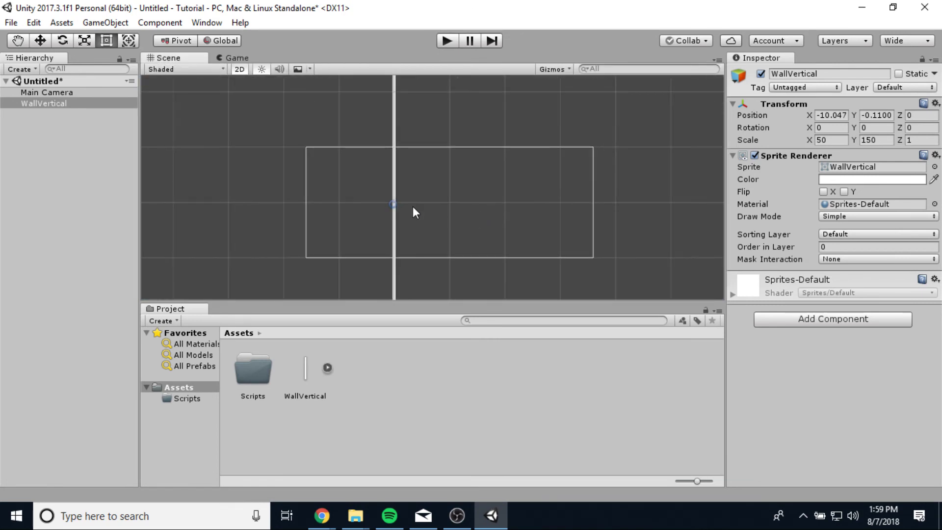
scroll(442, 214, "down", 4)
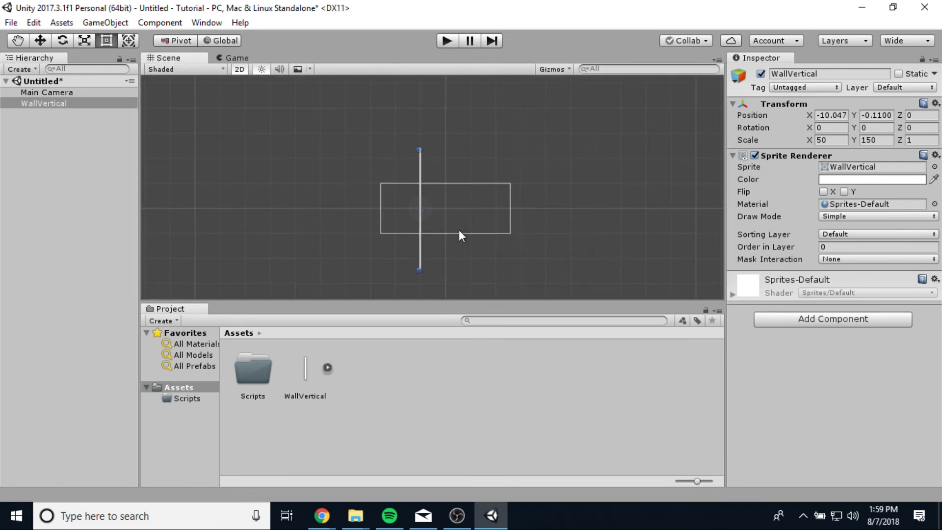
scroll(477, 246, "up", 2)
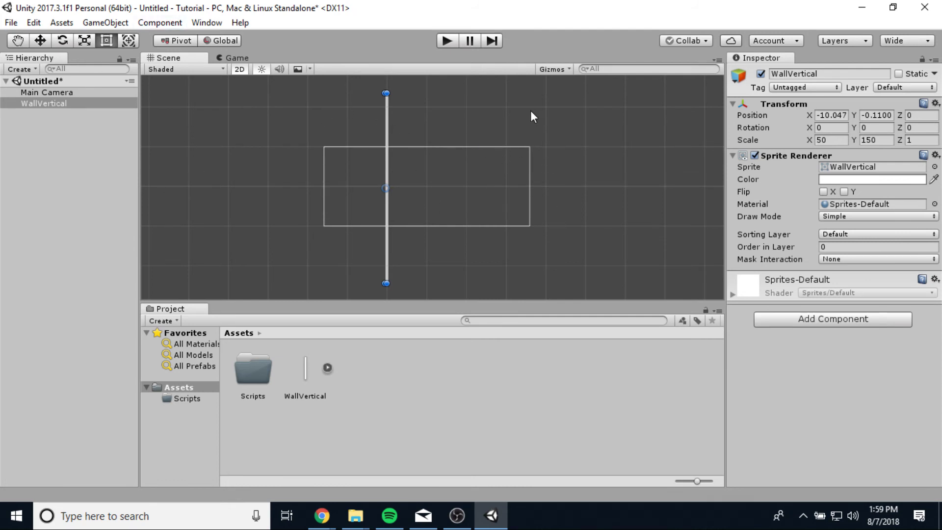
scroll(458, 128, "up", 5)
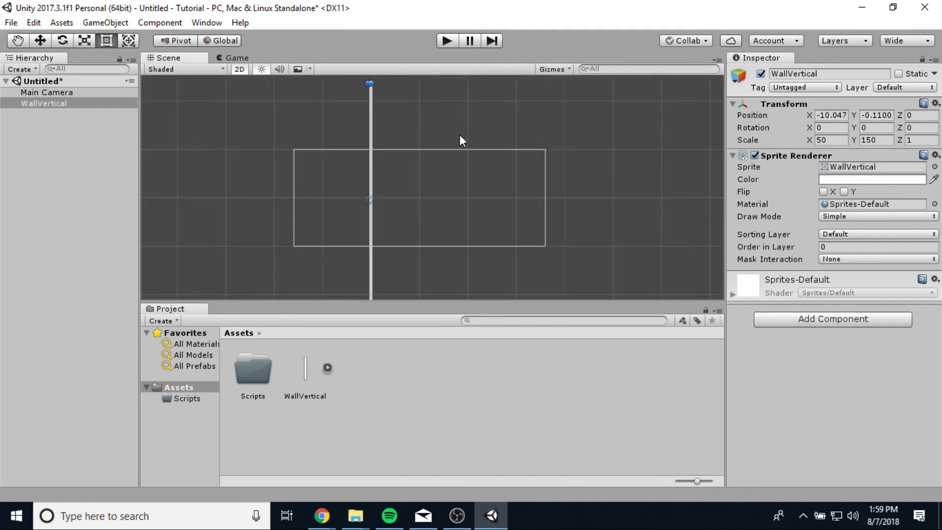
scroll(461, 139, "down", 8)
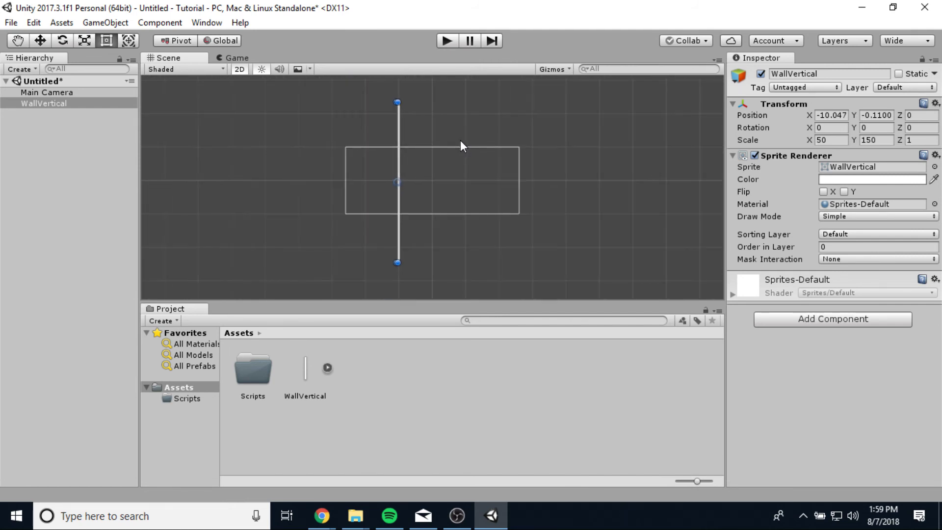
scroll(460, 175, "up", 6)
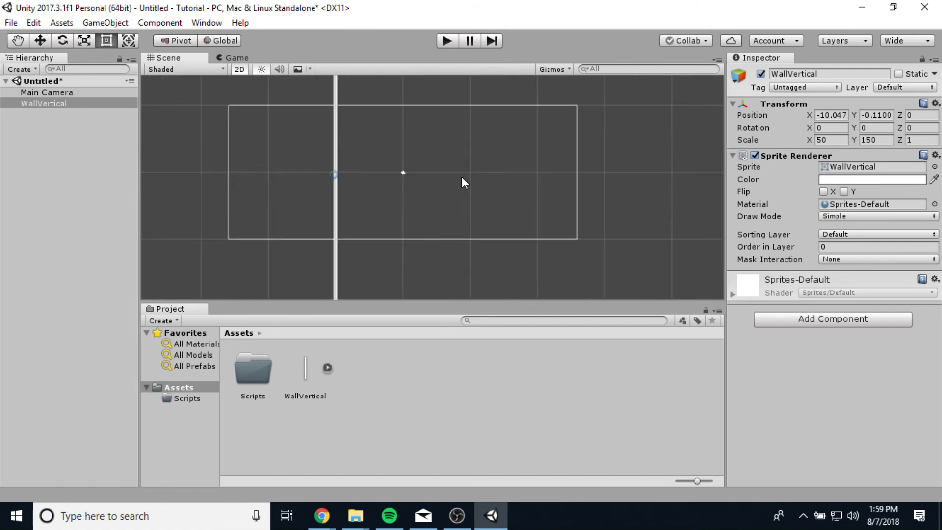
scroll(462, 178, "up", 4)
scroll(462, 178, "down", 4)
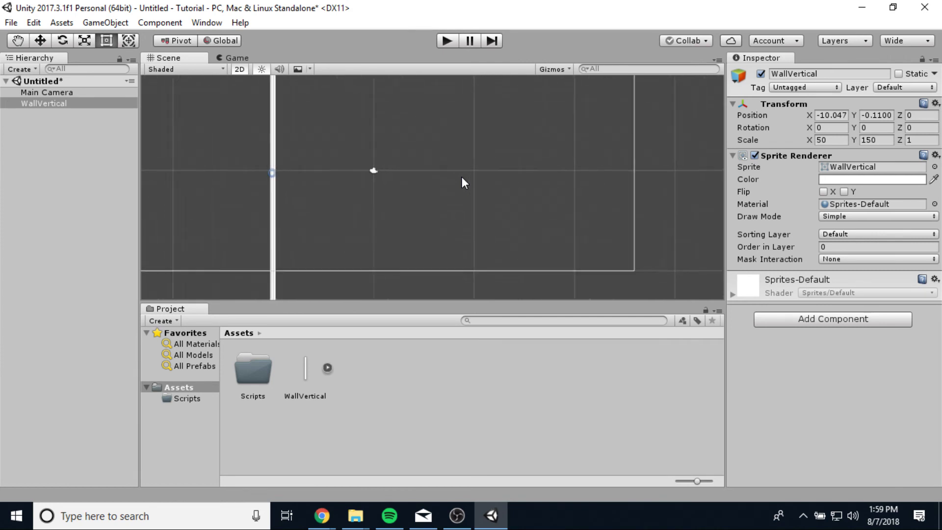
scroll(463, 182, "down", 5)
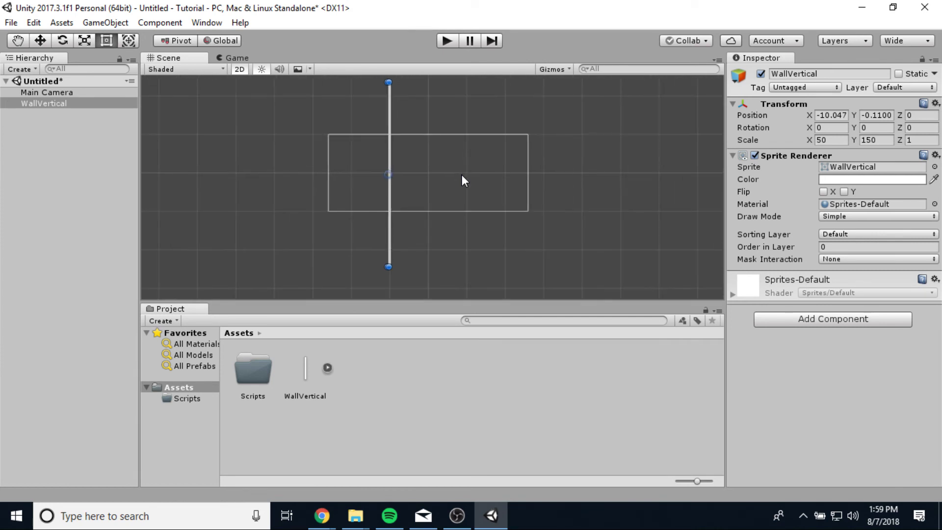
scroll(462, 181, "up", 1)
scroll(461, 176, "down", 1)
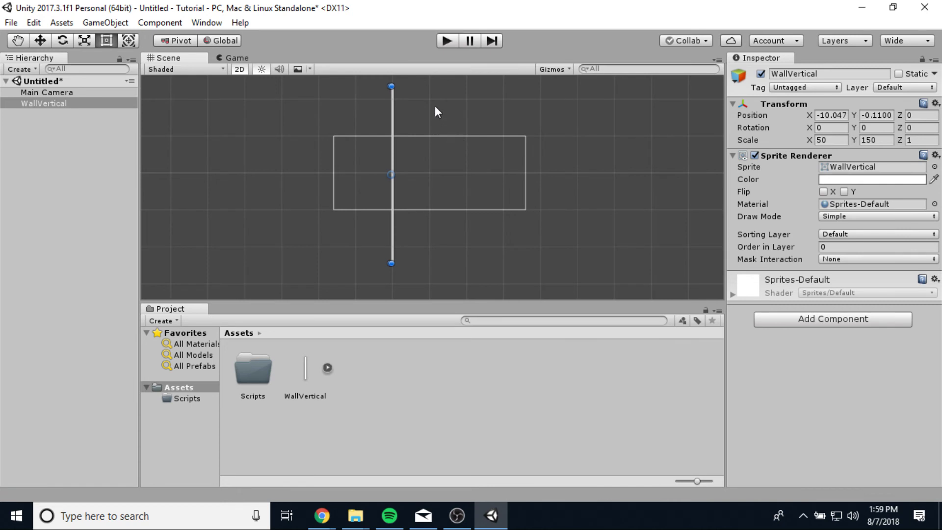
- Pan the Scene view away from the wall and back with the Hand tool, and reactivate the Rect tool
key("q")
left_click_drag(435, 107, 186, 455)
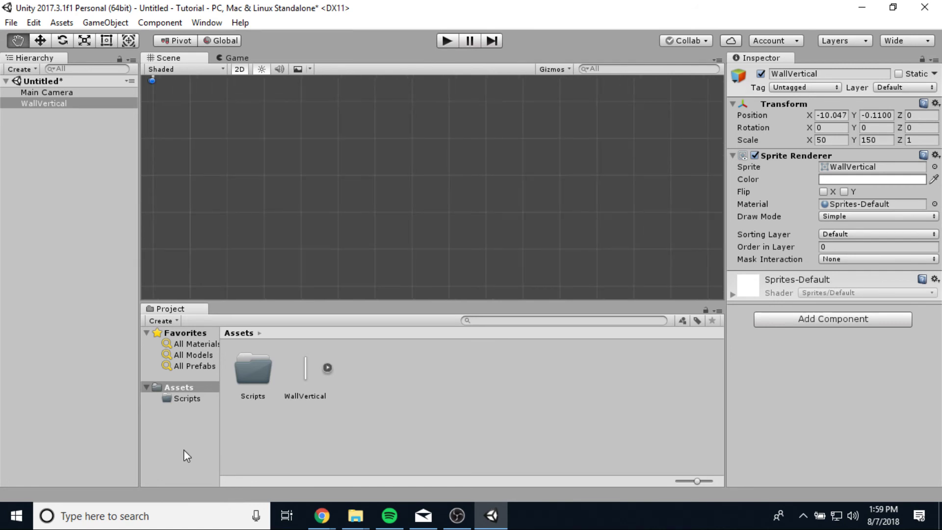
key("f")
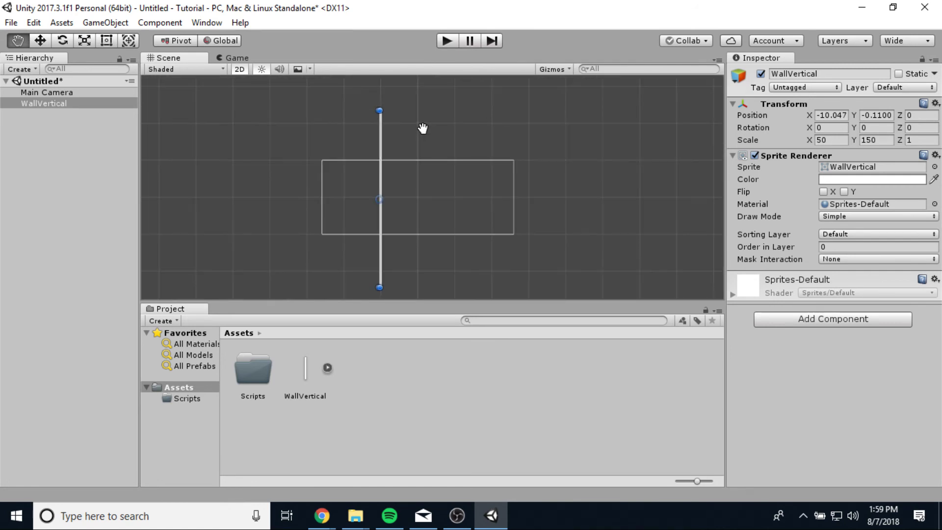
scroll(414, 156, "up", 1)
key("t")
scroll(413, 153, "up", 3)
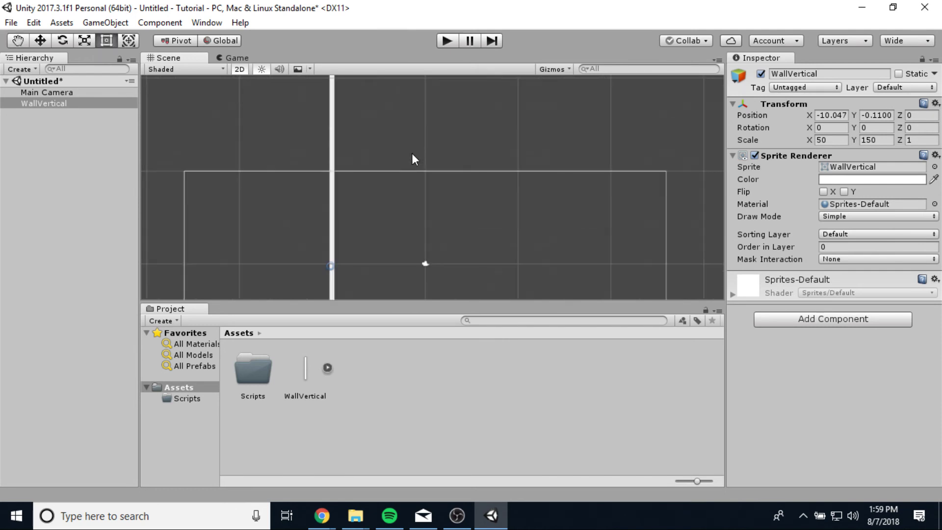
scroll(414, 153, "down", 2)
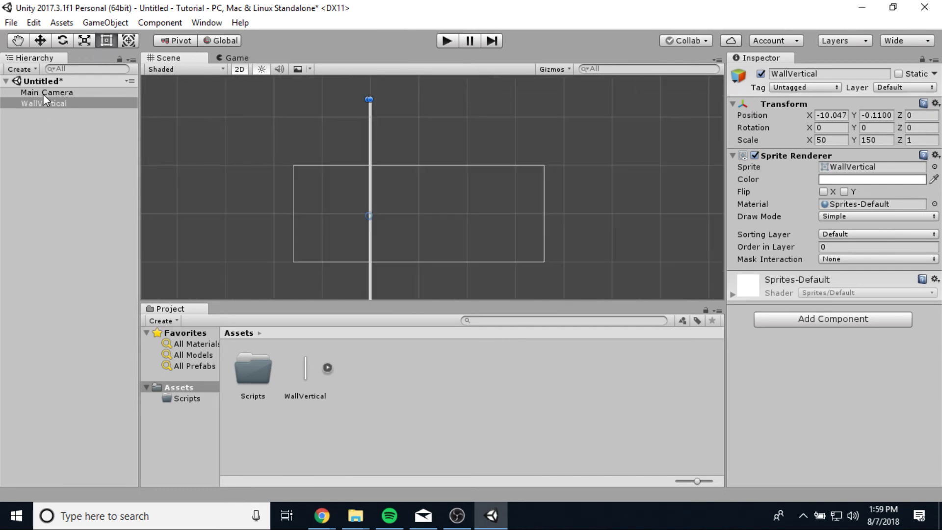
- Select the Main Camera and WallVertical in turn in the Hierarchy to review the scene's objects
left_click(43, 94)
left_click(44, 104)
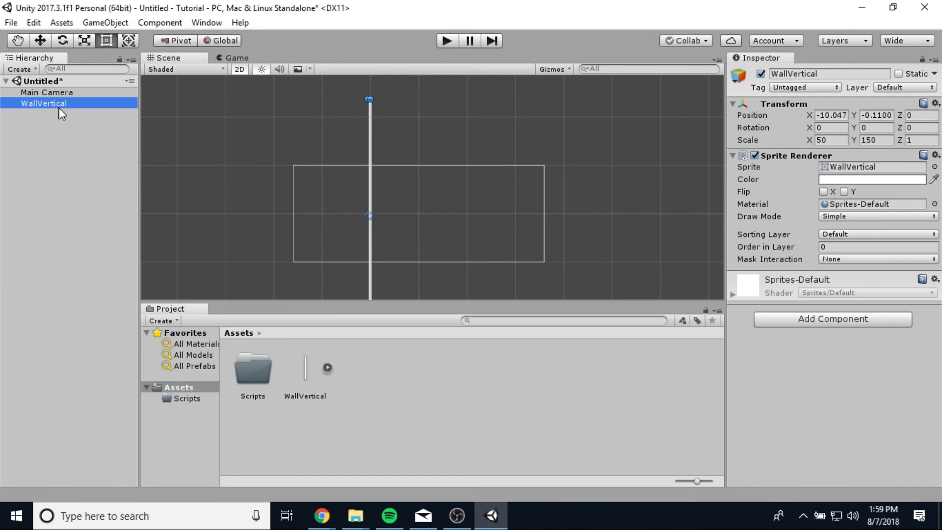
left_click(59, 107)
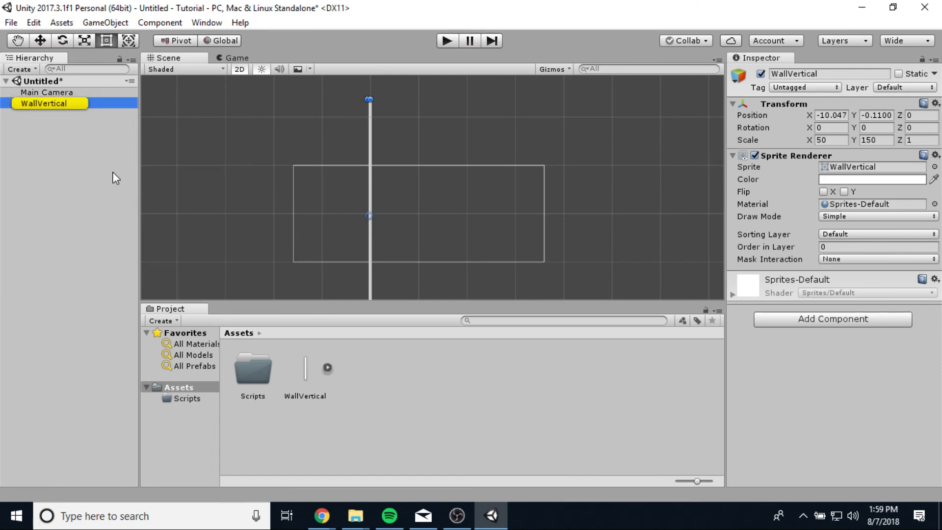
- Pan the Scene view away from the wall and frame WallVertical again from the Hierarchy
middle_click_drag(657, 179, 211, 245)
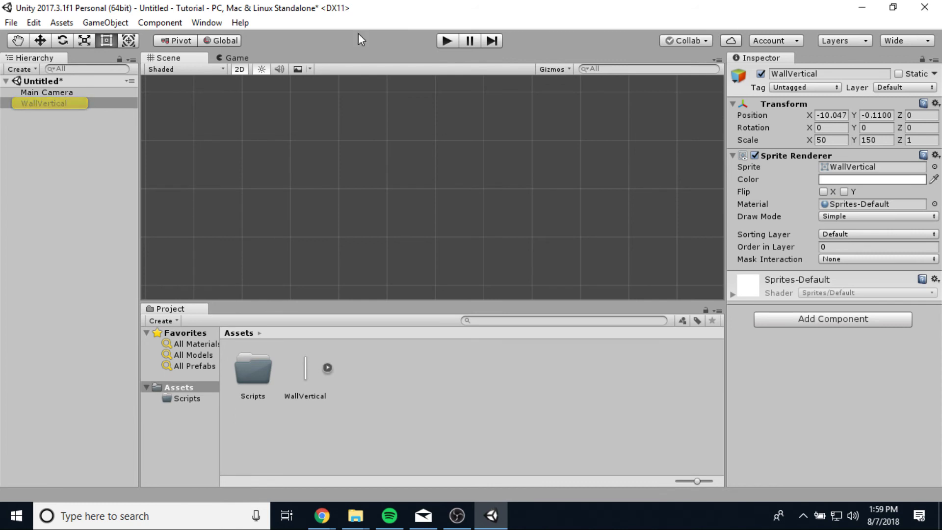
left_click(44, 104)
key("f")
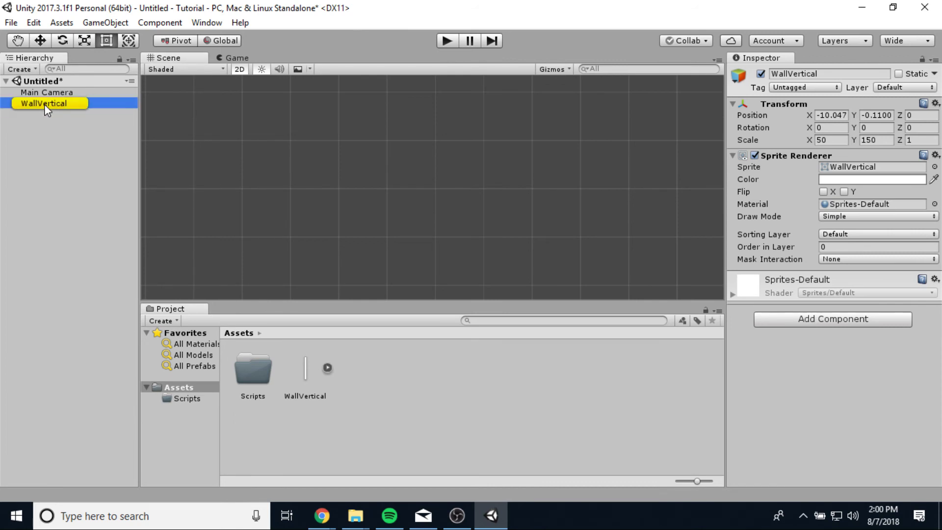
key("f")
key("f")
left_click(84, 179)
left_click(53, 101)
key("f")
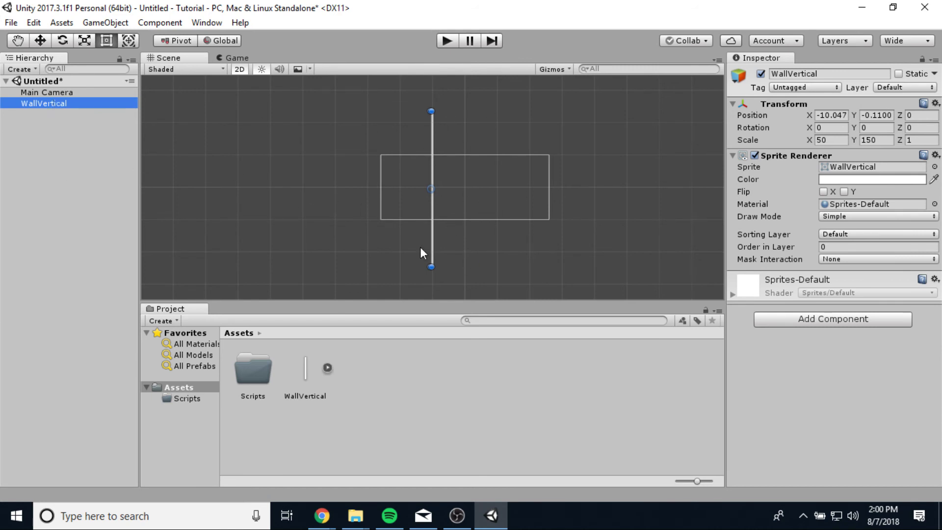
- Frame the Main Camera in the Scene view, followed by WallVertical
left_click(60, 92)
key("f")
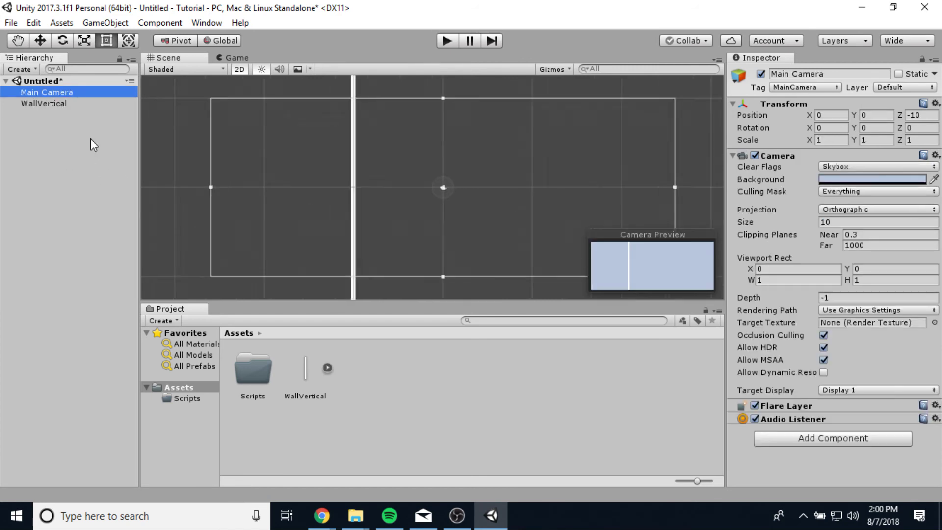
left_click(46, 112)
left_click(46, 105)
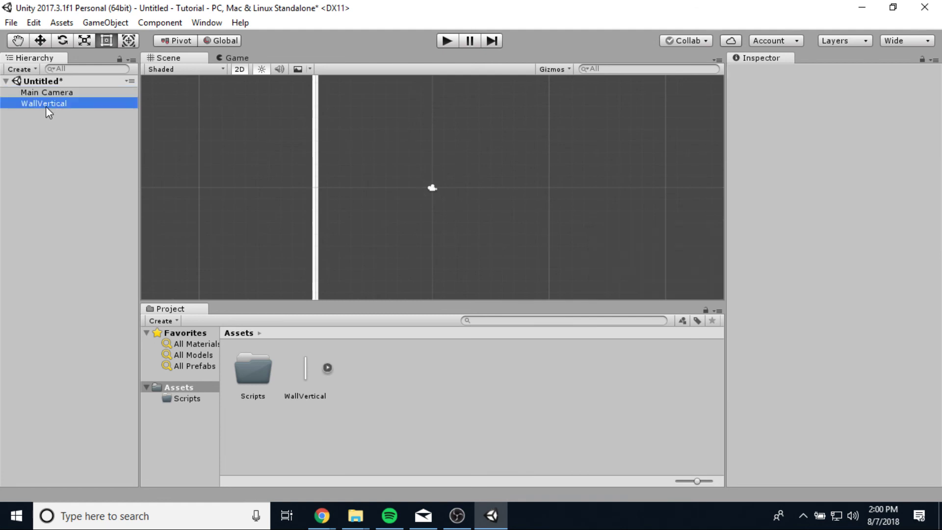
key("f")
- Inspect the wall's upper end up close and pan the Scene view around it with the Hand tool
scroll(464, 231, "up", 5)
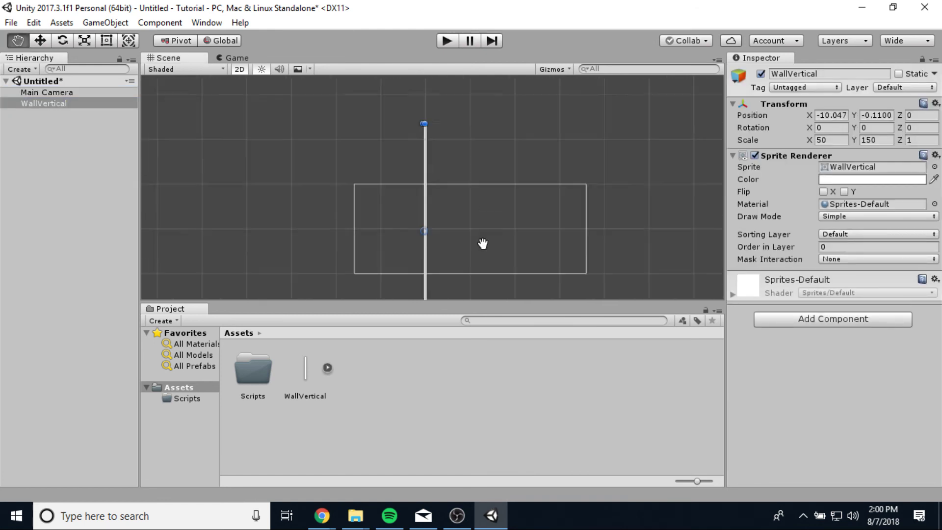
scroll(481, 234, "up", 2)
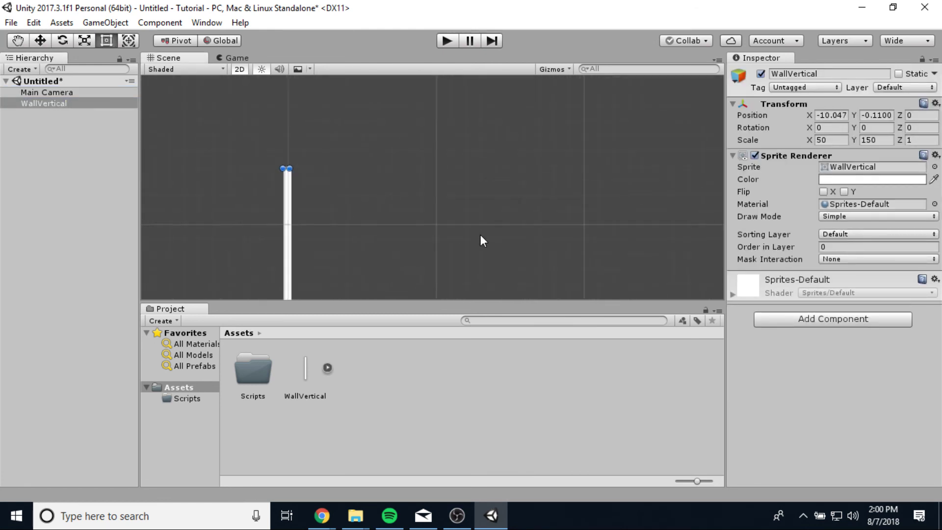
middle_click_drag(336, 225, 427, 214)
scroll(428, 225, "up", 2)
scroll(429, 228, "up", 2)
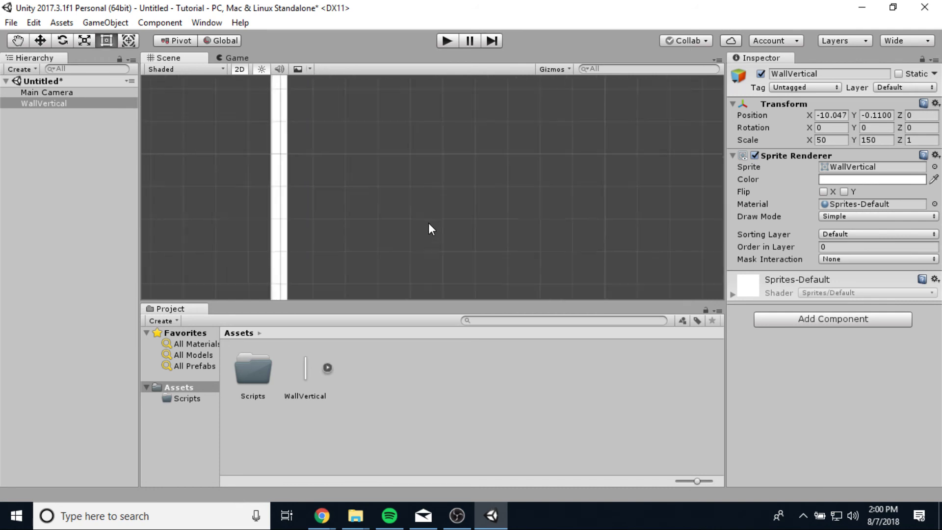
middle_click_drag(385, 184, 401, 279)
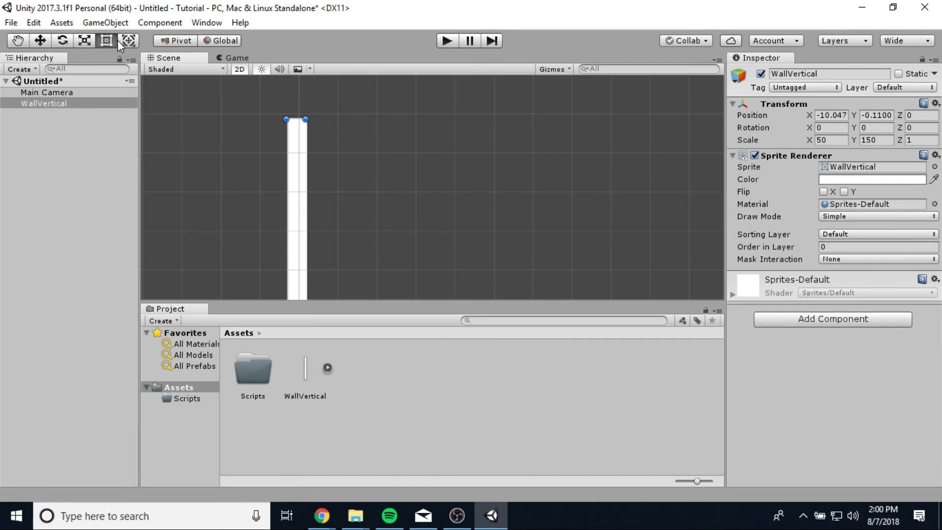
left_click(17, 42)
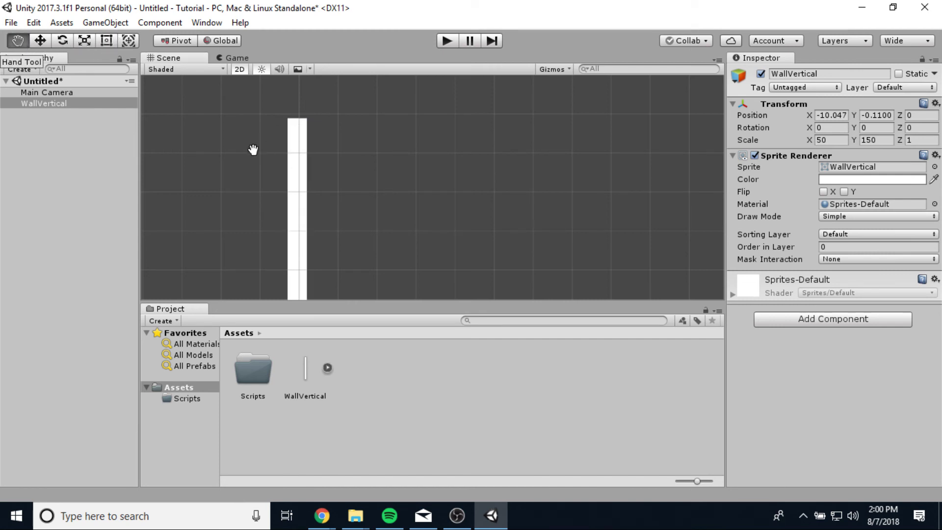
left_click_drag(252, 148, 309, 183)
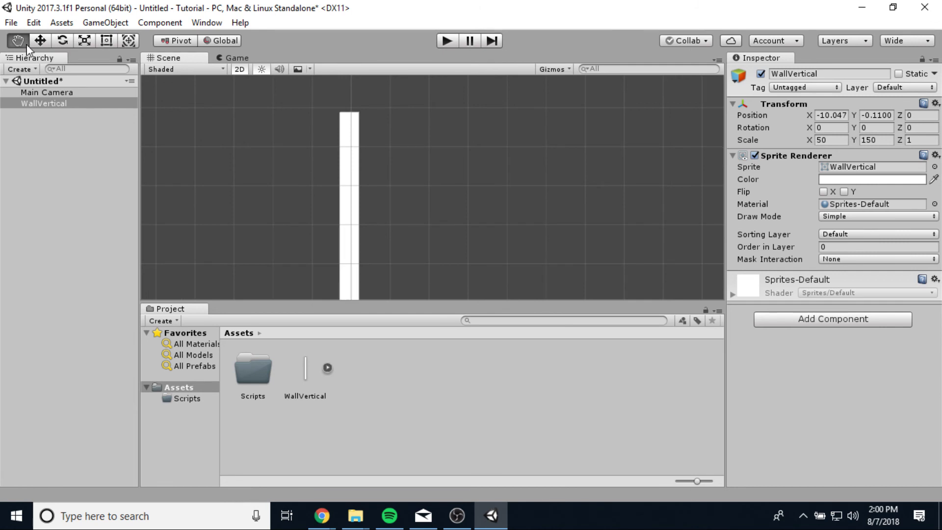
- Move WallVertical with the Move tool to about X -14.3, Y -0.5, inside the camera frame
left_click(40, 40)
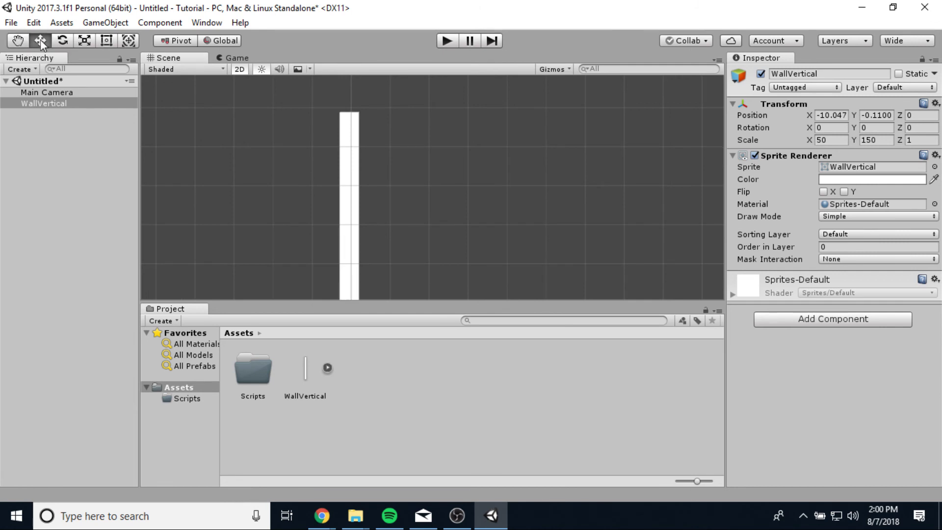
left_click_drag(346, 174, 371, 141)
left_click(346, 186)
scroll(398, 260, "down", 3)
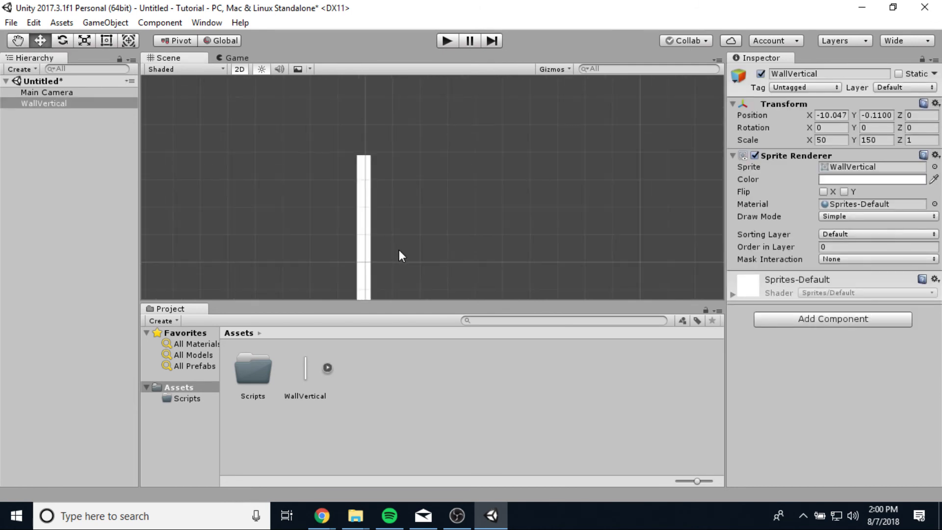
double_click(75, 104)
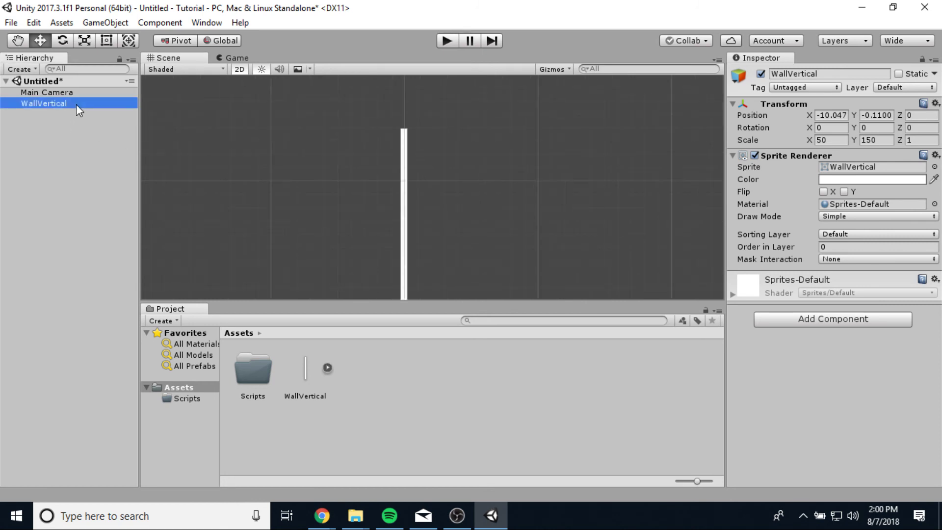
mouse_move(437, 179)
left_mouse_down()
mouse_move(459, 196)
mouse_move(508, 187)
mouse_move(449, 166)
mouse_move(579, 179)
mouse_move(393, 182)
mouse_move(640, 191)
mouse_move(450, 173)
left_mouse_up()
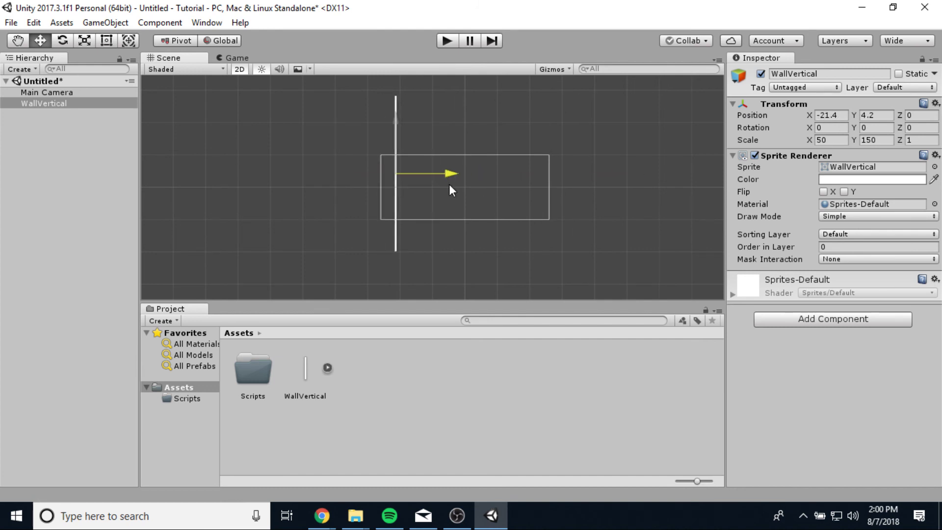
left_click_drag(391, 121, 398, 126)
left_click_drag(399, 165, 425, 182)
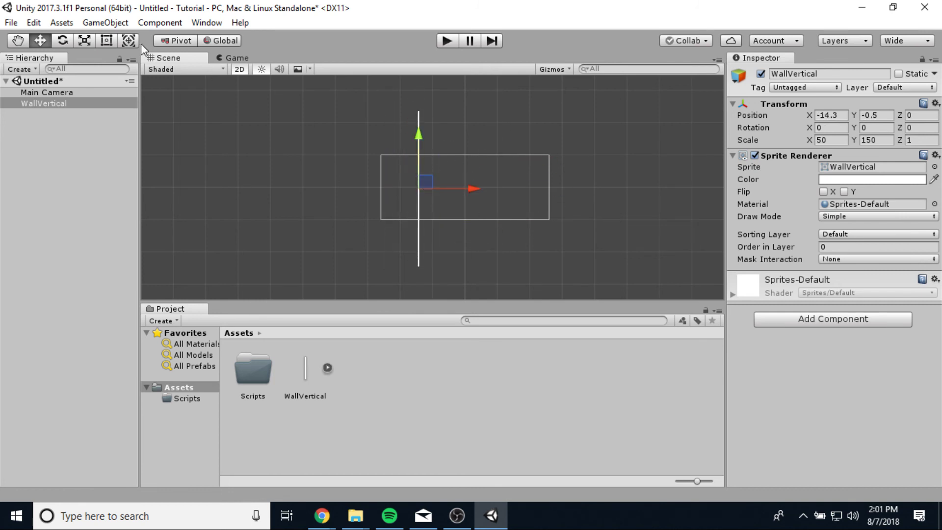
- Rotate WallVertical to about 17° around Z and scale it to about 704.7 in X and 80.6 in Y
left_click(62, 41)
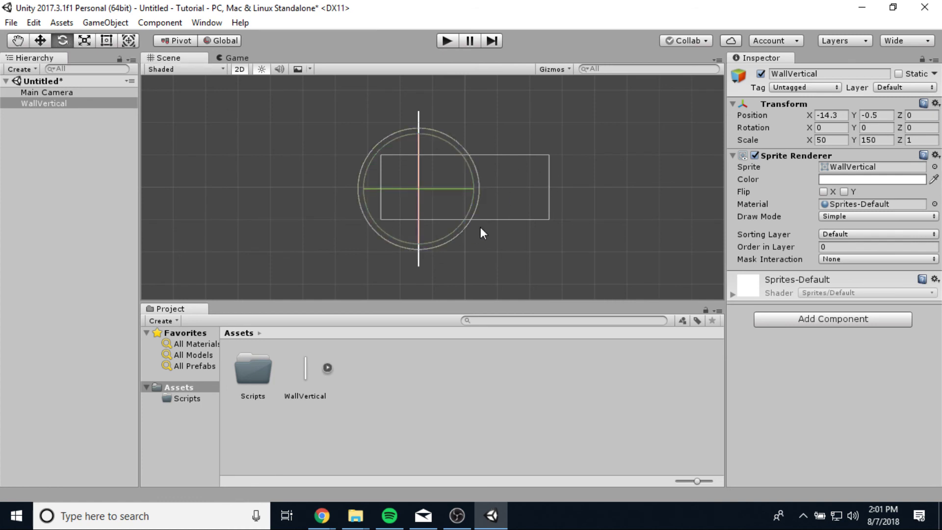
left_click_drag(455, 144, 370, 154)
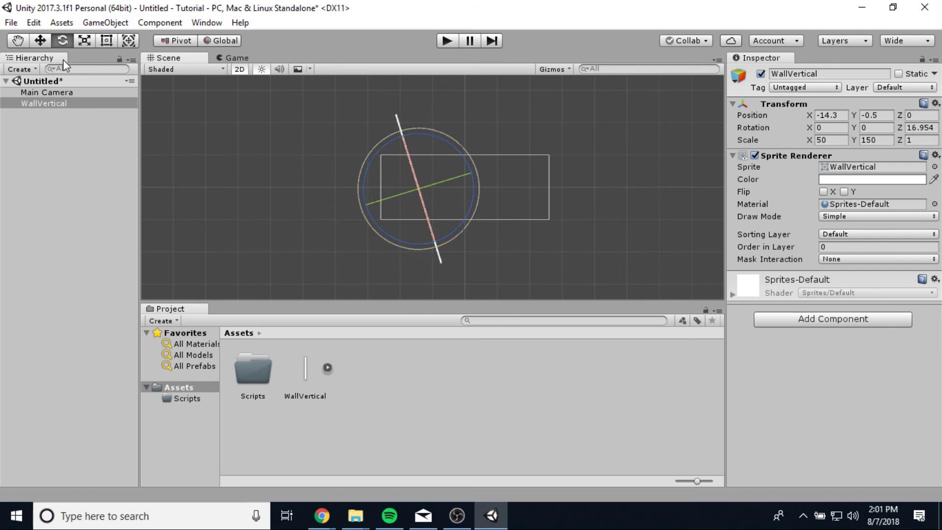
left_click(81, 39)
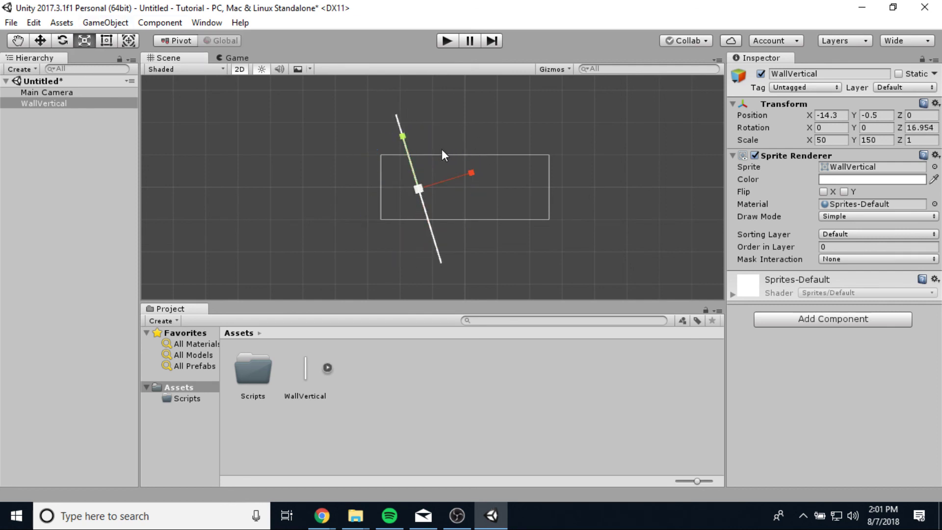
left_click_drag(472, 173, 712, 128)
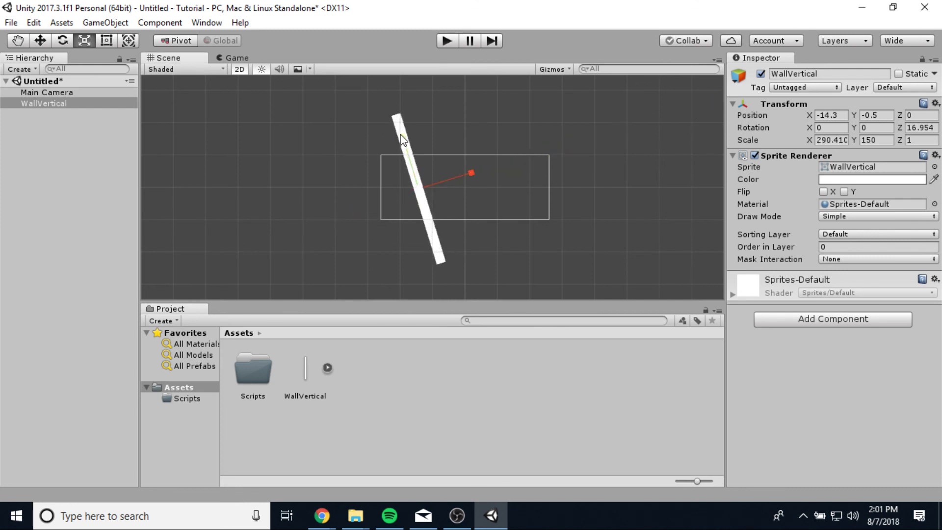
left_click_drag(400, 135, 426, 163)
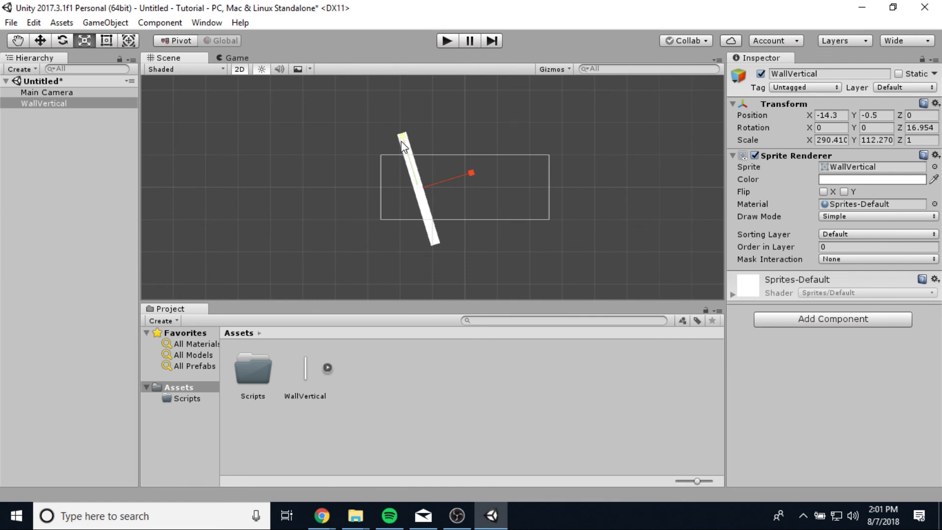
left_click_drag(403, 136, 418, 151)
left_click_drag(471, 172, 472, 172)
mouse_move(543, 155)
left_mouse_down()
mouse_move(605, 145)
mouse_move(474, 165)
mouse_move(547, 155)
left_mouse_up()
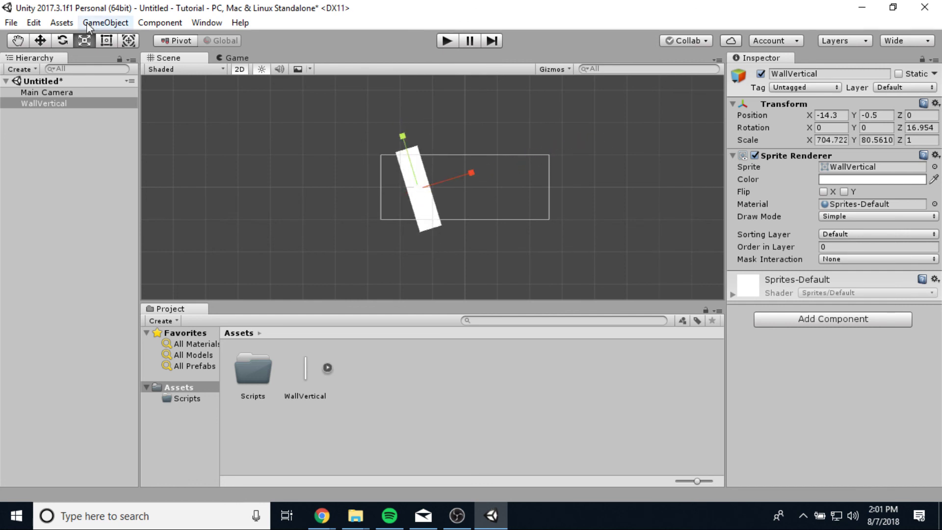
- Transform WallVertical with the Rect tool to about scale 1954 by 95.4, position X -12.4, Y -1.5 and Z rotation -887.4°
left_click(107, 40)
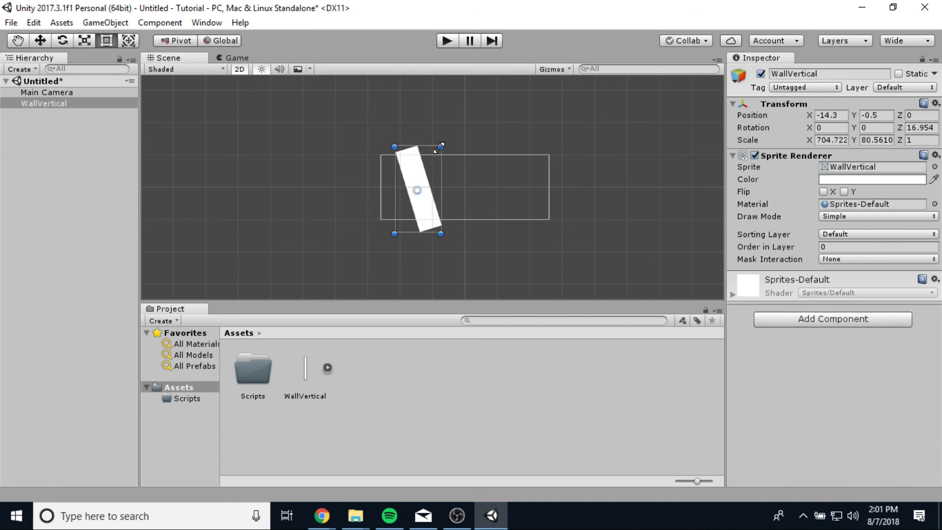
left_click_drag(439, 148, 540, 135)
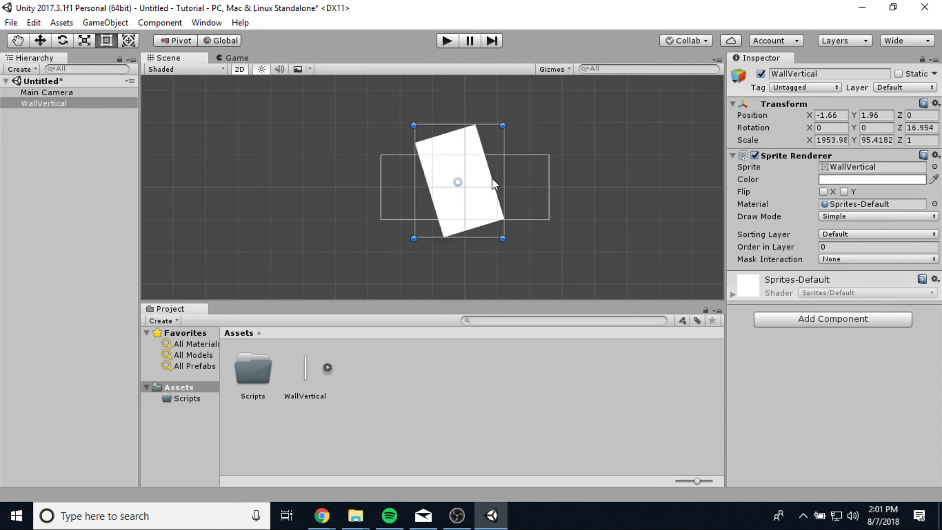
left_click_drag(460, 185, 415, 196)
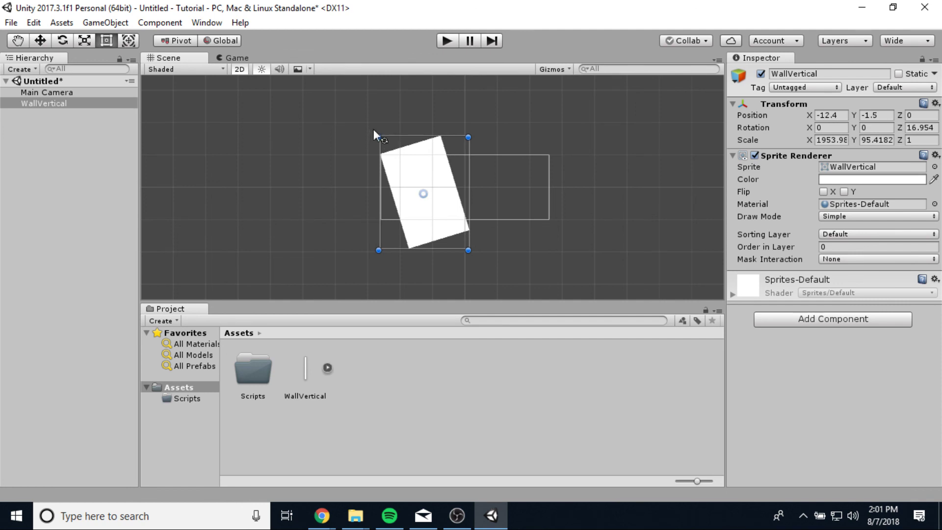
left_click_drag(373, 128, 449, 221)
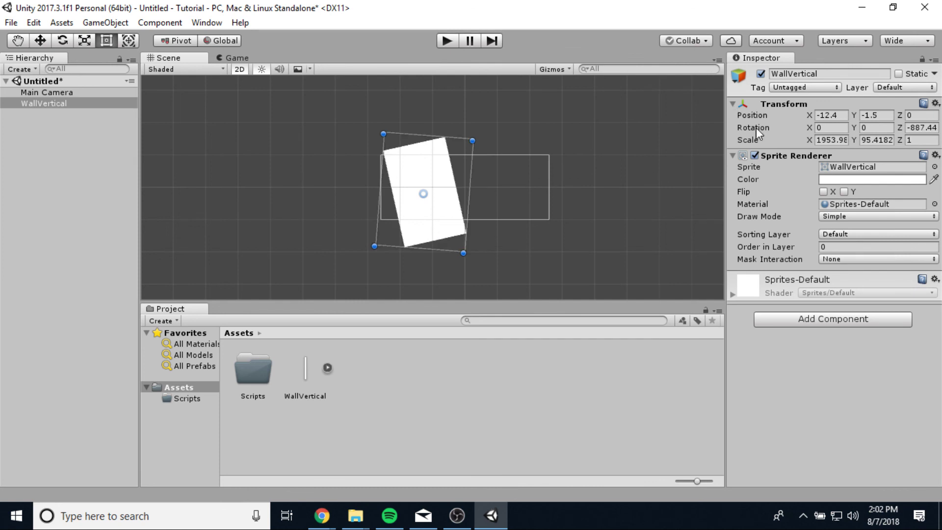
- Use the combined Transform tool to rotate WallVertical to about -883.2° around Z and move it to about X -7.8, Y -1.1
left_click(128, 41)
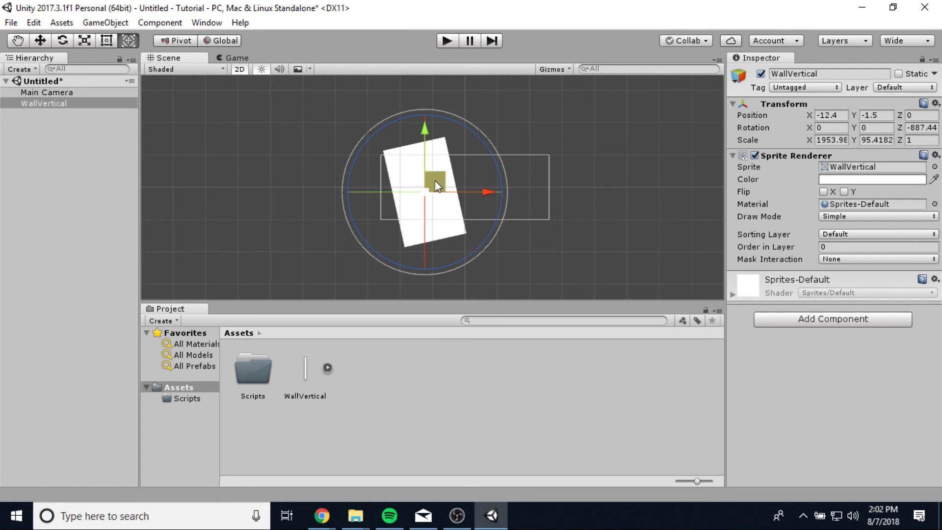
left_click_drag(435, 180, 508, 199)
left_click_drag(576, 166, 535, 200)
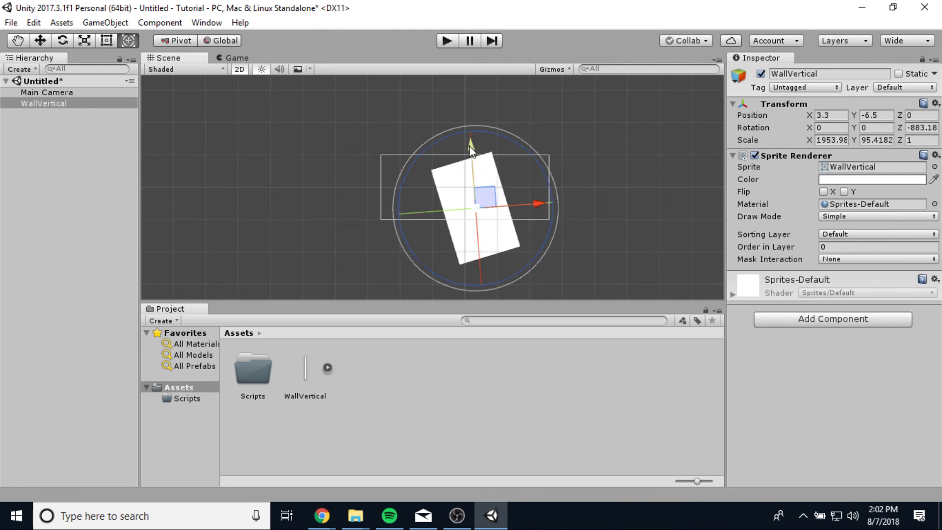
left_click(251, 199)
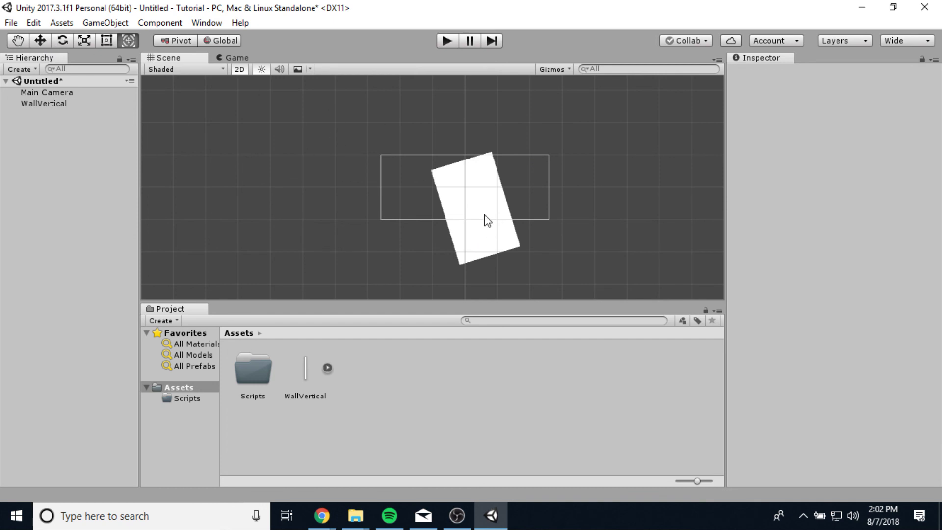
mouse_move(491, 227)
middle_mouse_down()
mouse_move(440, 192)
mouse_move(488, 237)
middle_mouse_up()
left_click(489, 187)
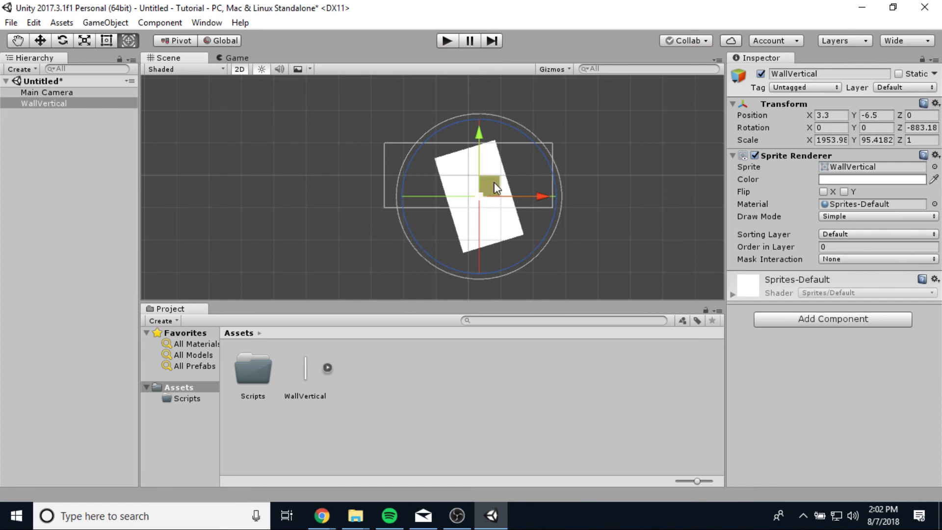
left_click_drag(494, 185, 460, 169)
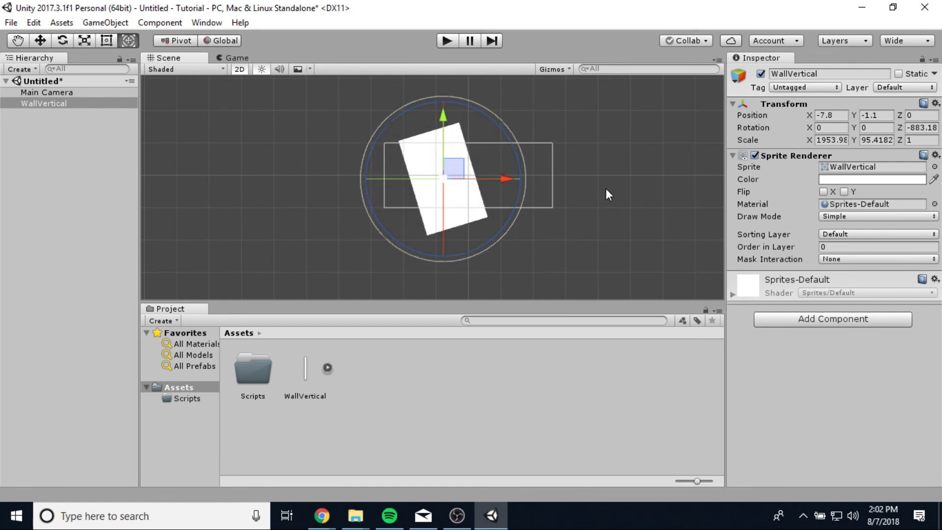